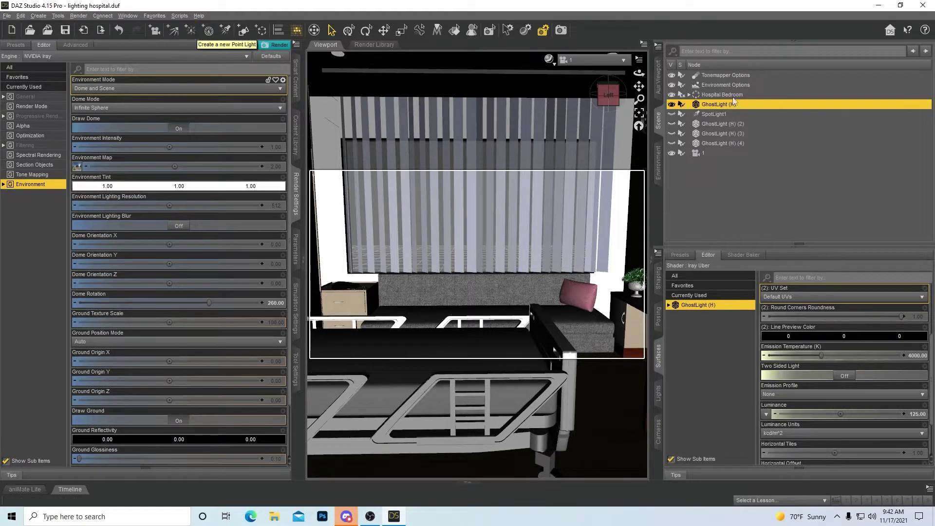
Orbit the hospital room to a new viewing angle and bring up the DrawStyle choices
mouse_move(598, 100)
left_mouse_down()
mouse_move(602, 92)
mouse_move(609, 102)
left_mouse_up()
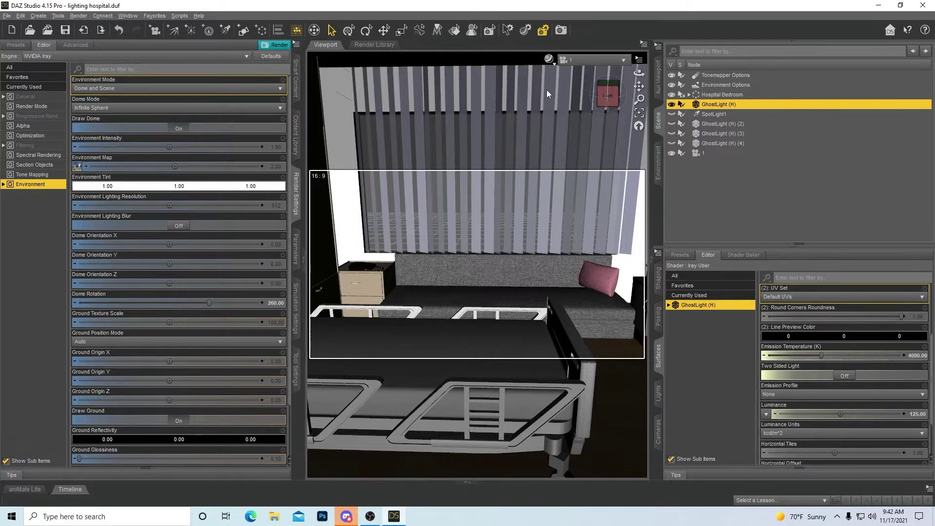
left_click_drag(536, 112, 488, 190)
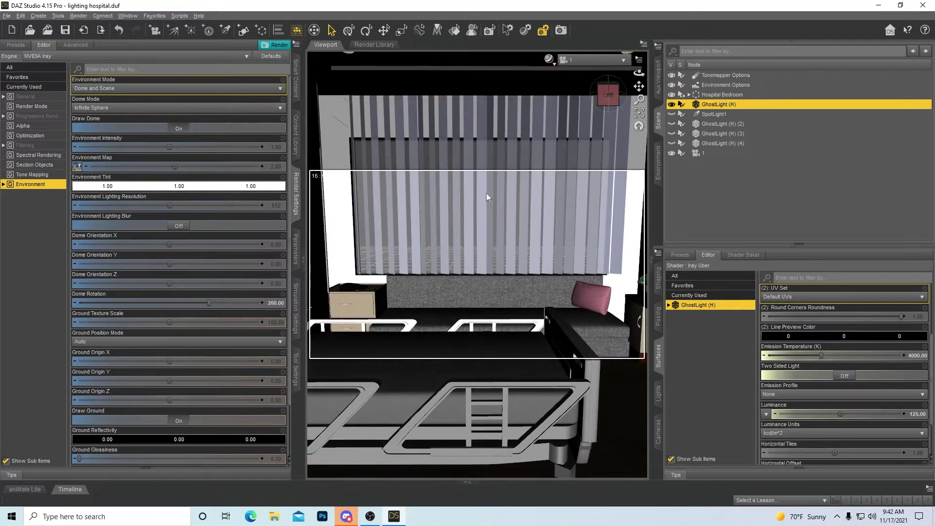
left_click(549, 59)
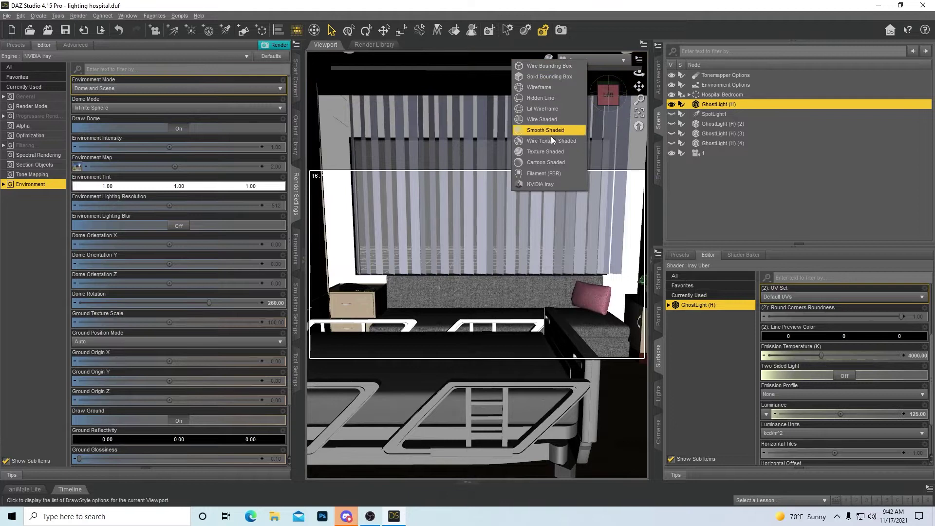
Switch the viewport to NVIDIA Iray and compare the room with GhostLight (H) hidden and shown
left_click(554, 187)
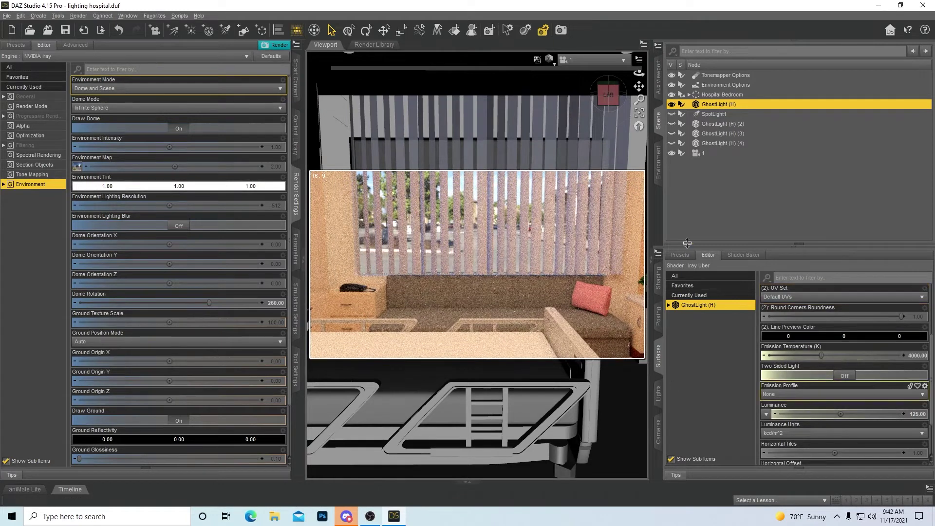
left_click(671, 105)
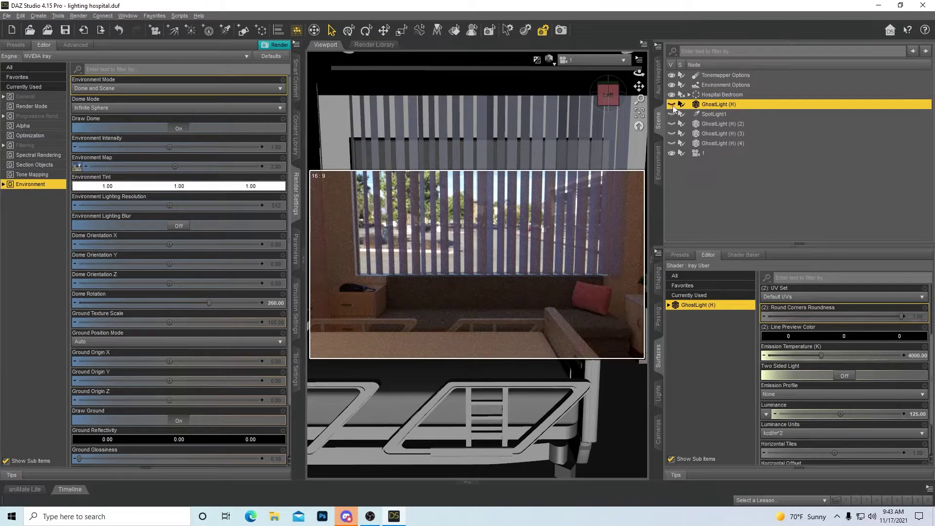
left_click(672, 105)
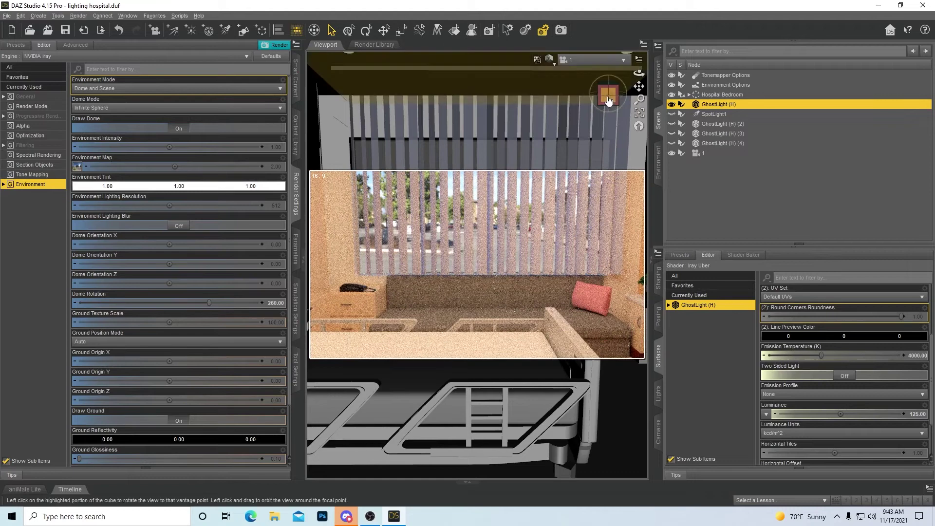
Try Two Sided Light on the ghost light, leave it off, and orbit back to the blinds
left_click_drag(609, 90, 616, 123)
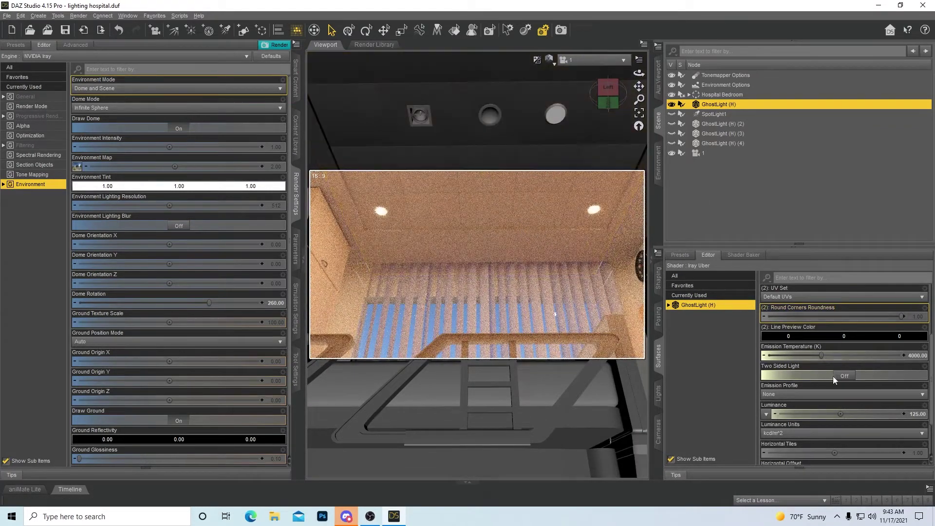
left_click(854, 378)
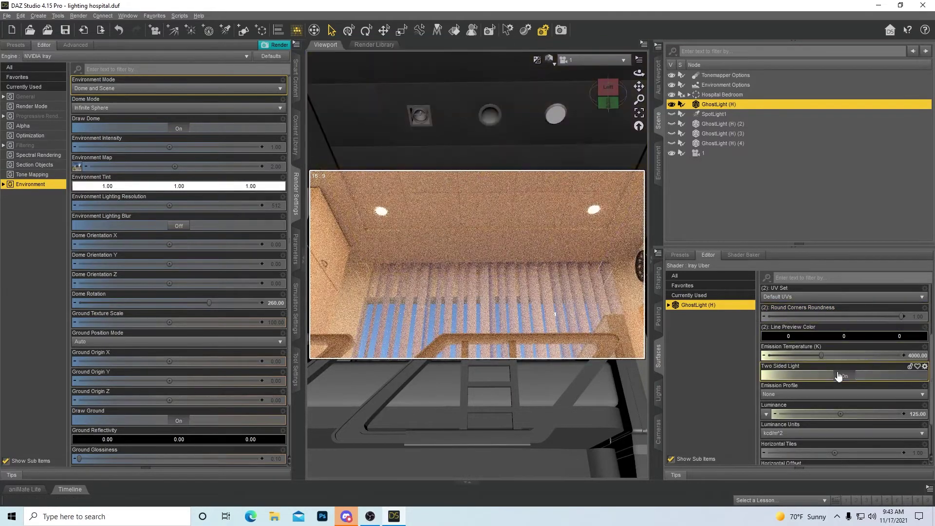
left_click(844, 378)
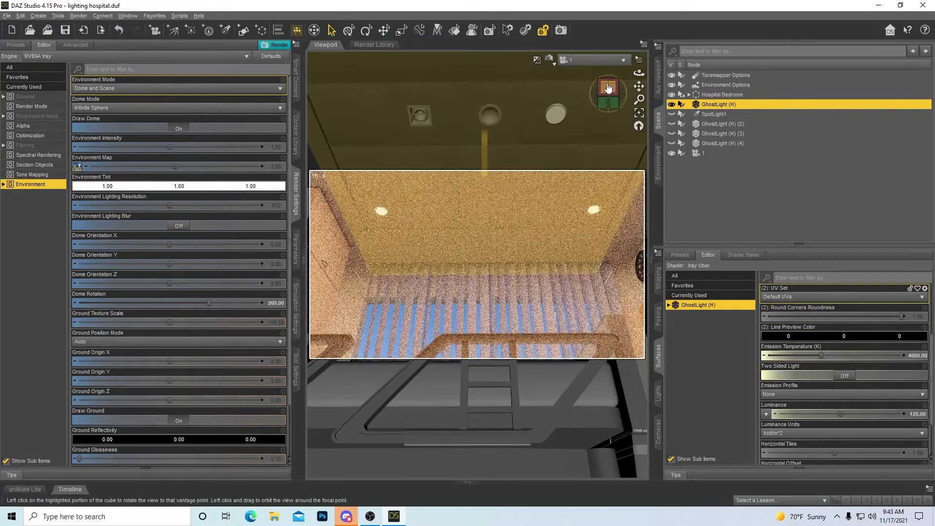
left_click(607, 89)
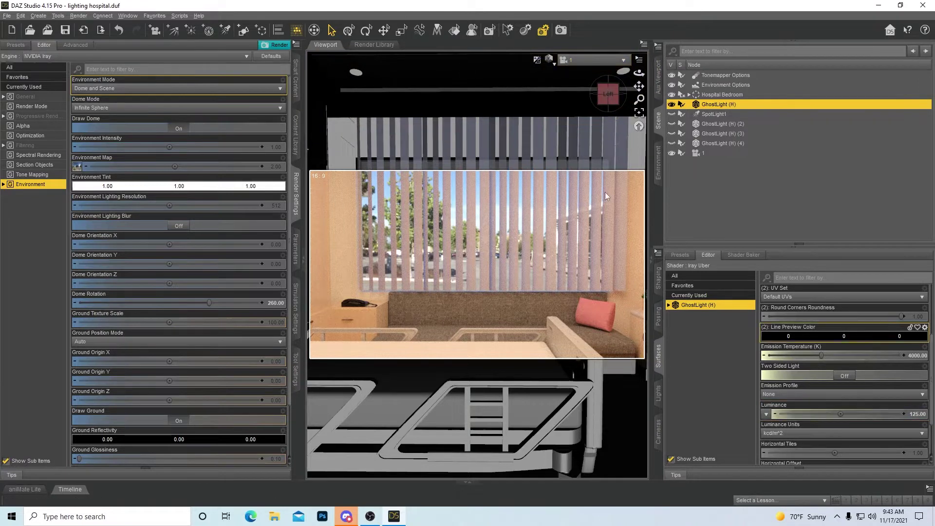
left_click(549, 59)
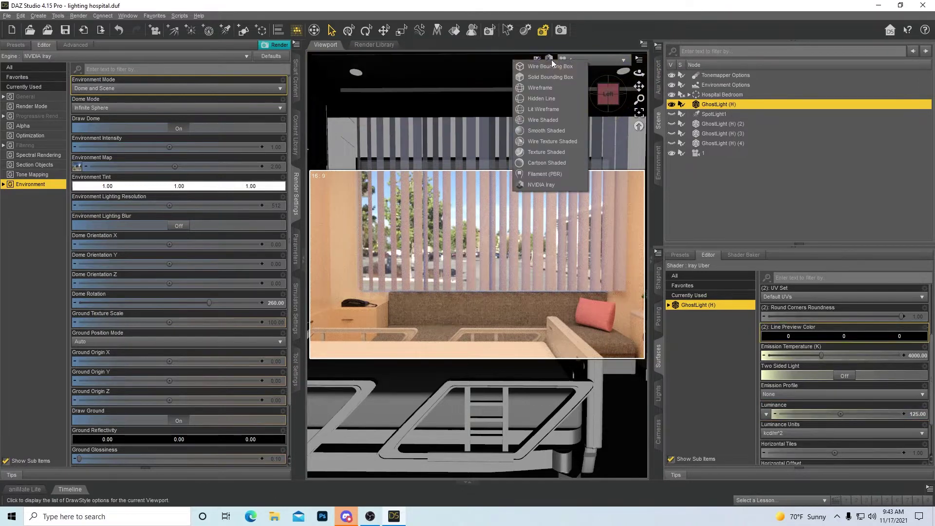
Return the viewport to Texture Shaded and step through the ghost lights and SpotLight1
left_click(556, 151)
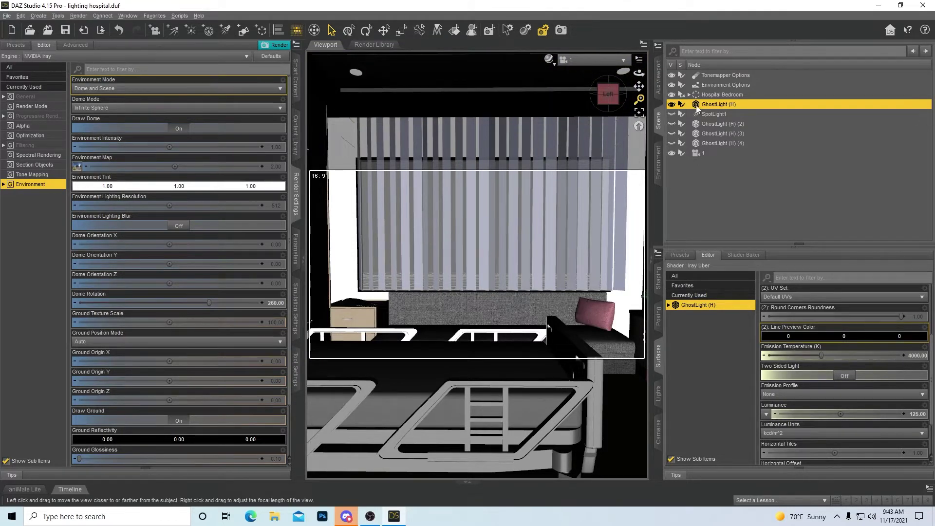
left_click_drag(732, 128, 733, 148)
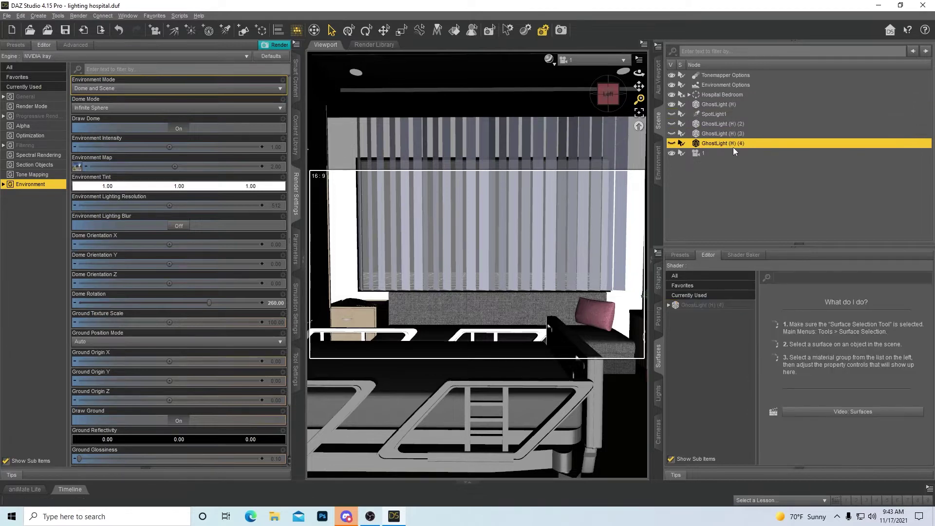
left_click(712, 115)
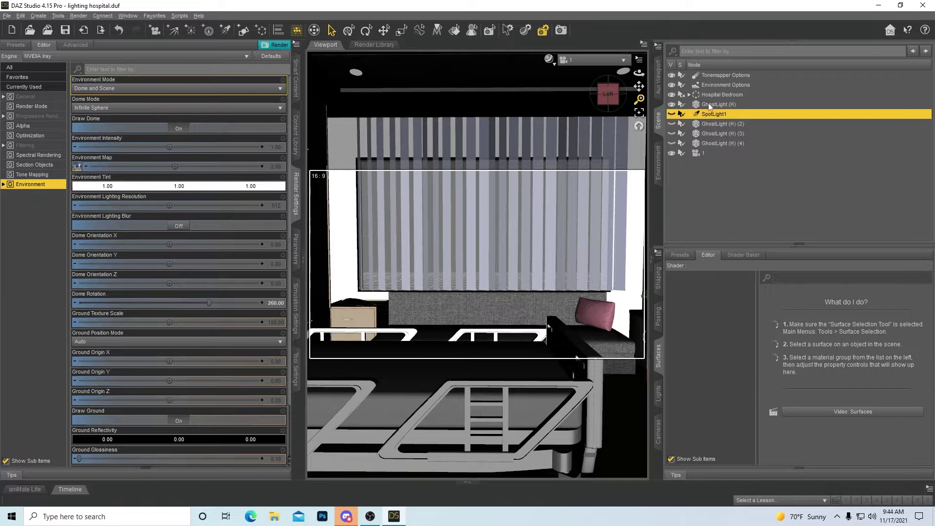
left_click(709, 105)
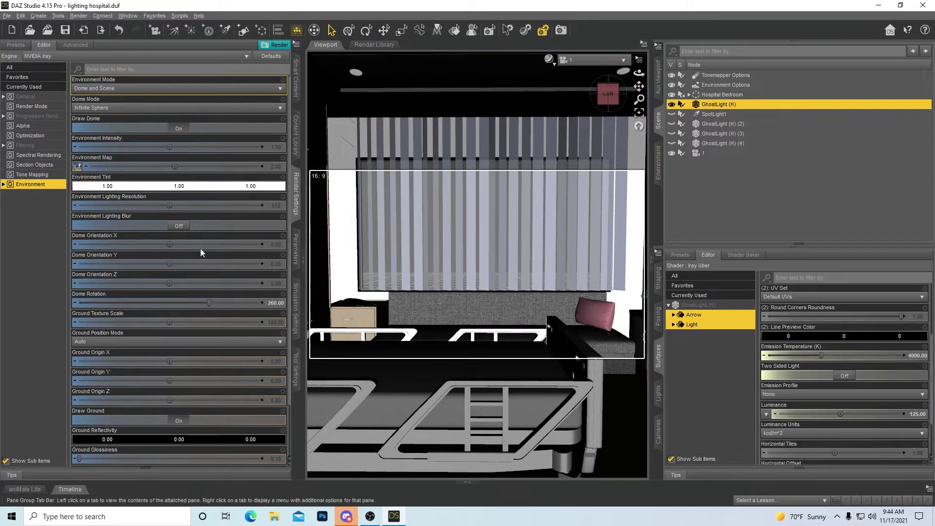
left_click(296, 82)
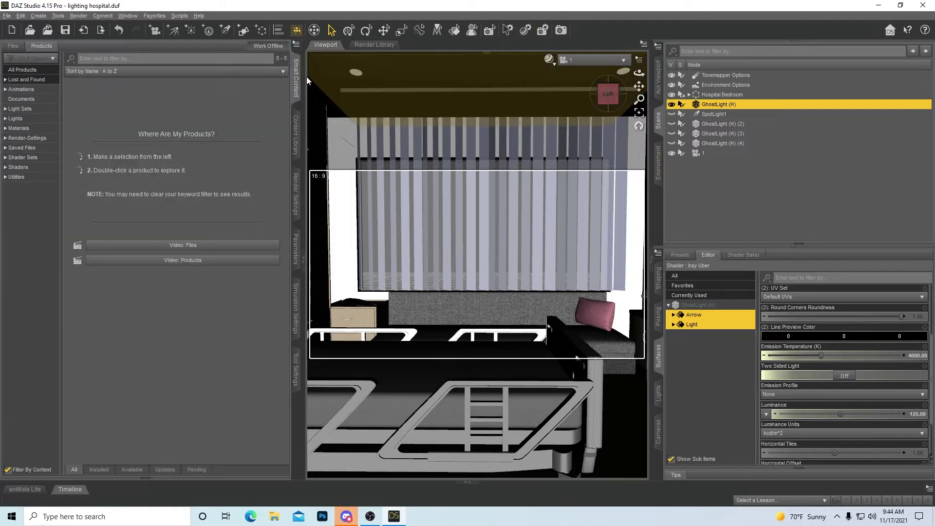
Search Smart Content for the ghost kit and load the IGLK Horizontal Ghost Light
left_click(123, 60)
type("ghp")
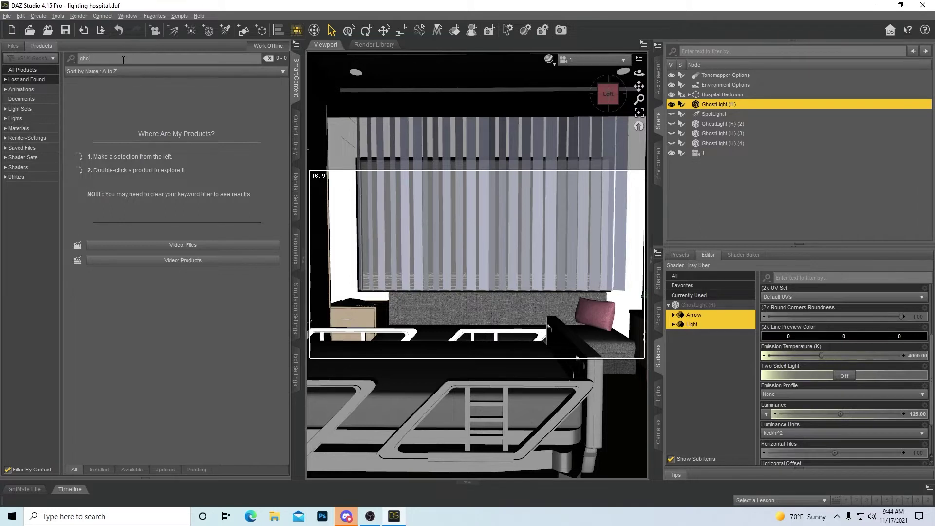
type("st")
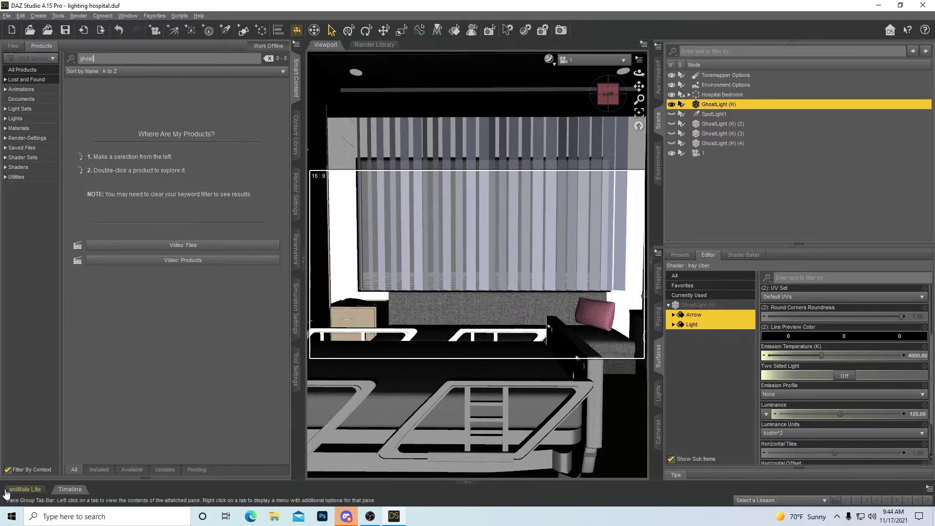
left_click(7, 469)
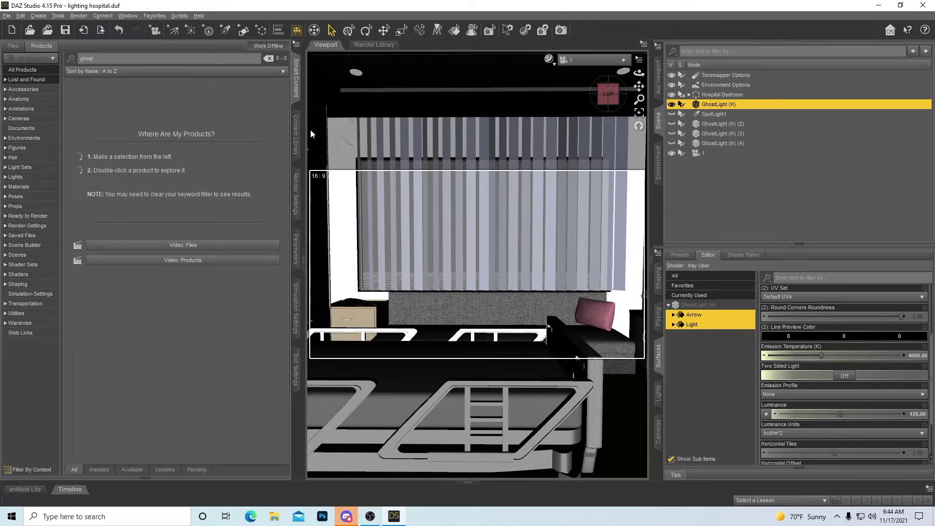
left_click(35, 72)
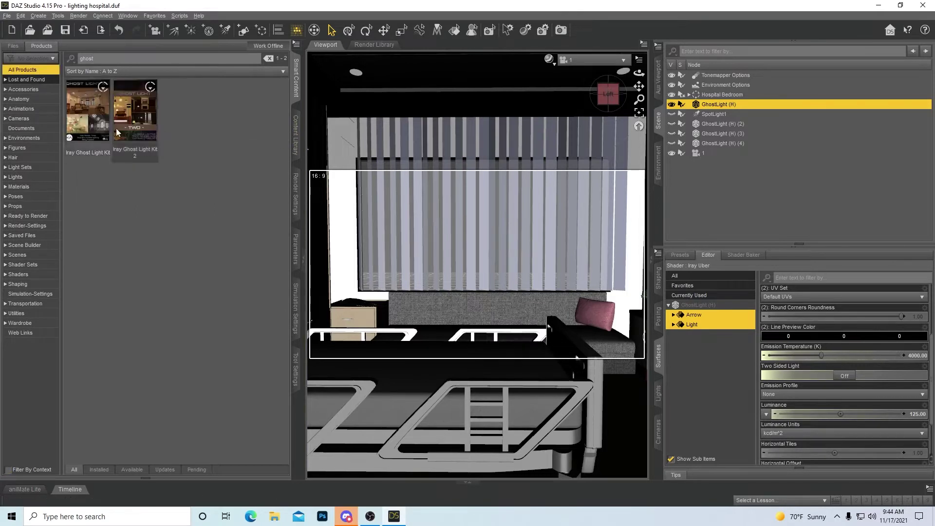
double_click(93, 107)
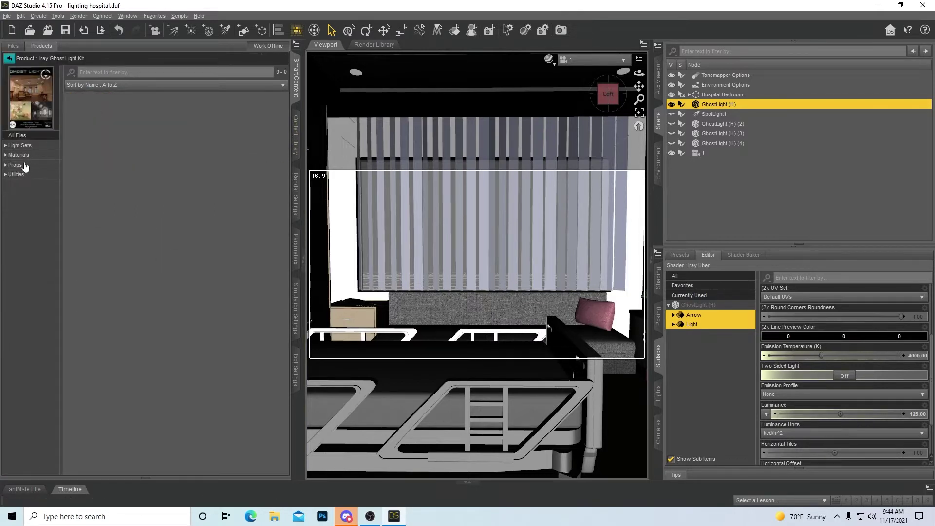
left_click(22, 165)
double_click(89, 124)
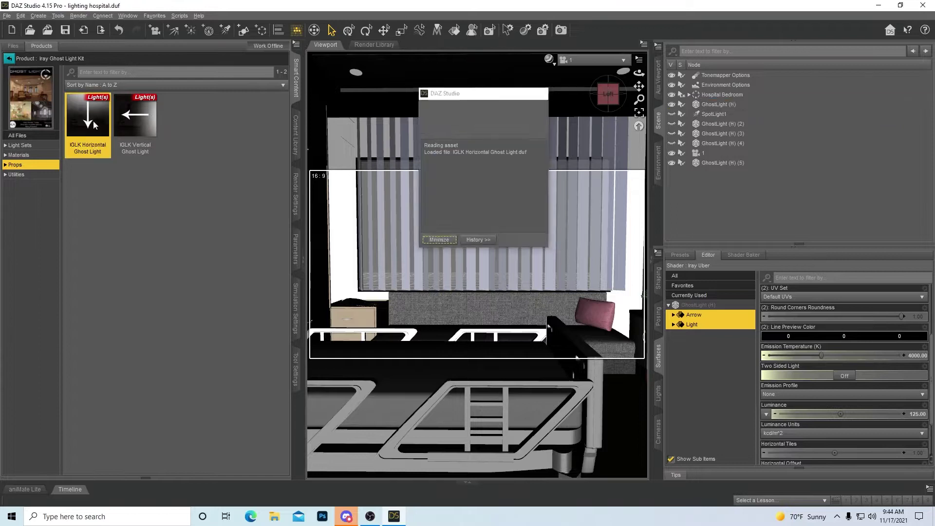
Frame the new GhostLight (H) (5) and raise its Up/Down to 204.02
left_click(718, 162)
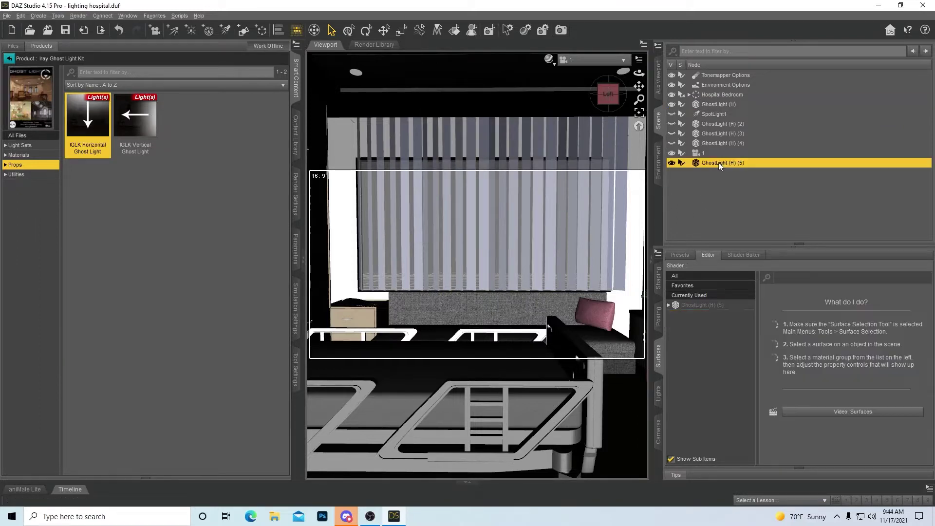
left_click(639, 115)
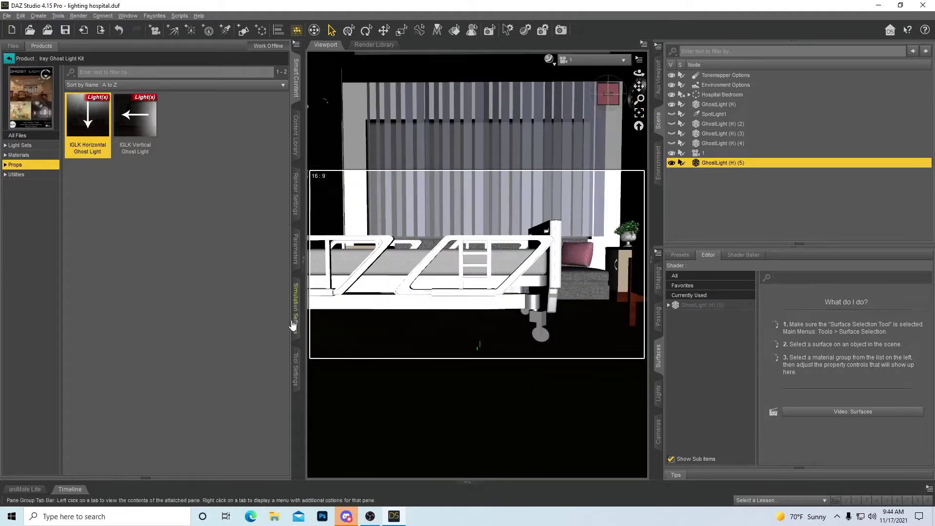
left_click(296, 251)
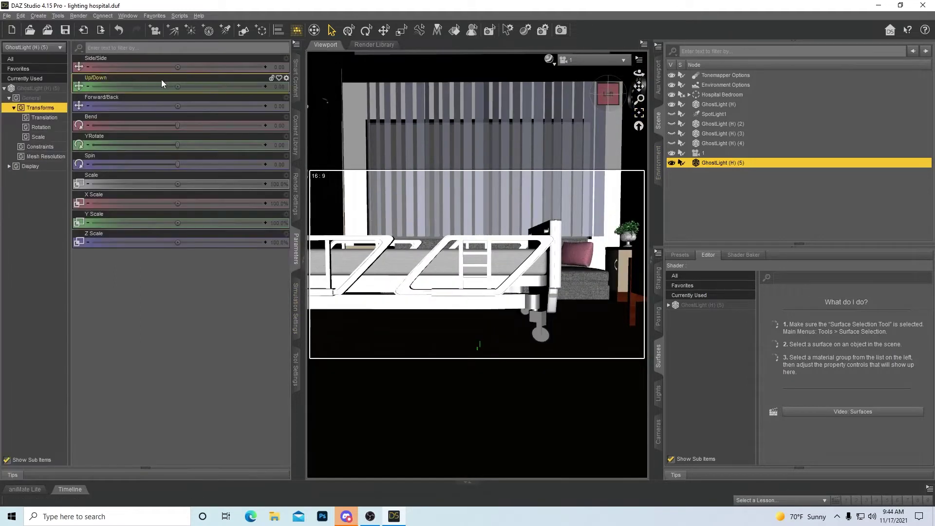
left_click_drag(166, 86, 263, 86)
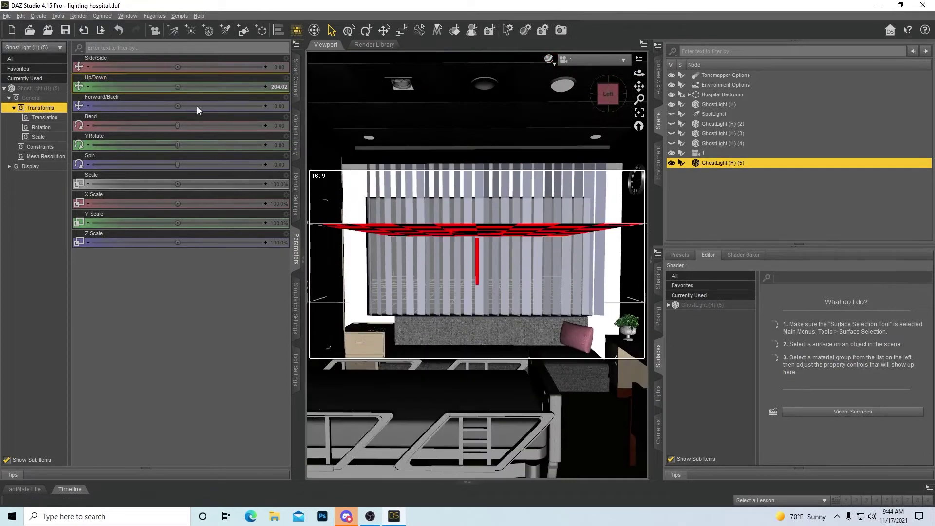
left_click(295, 78)
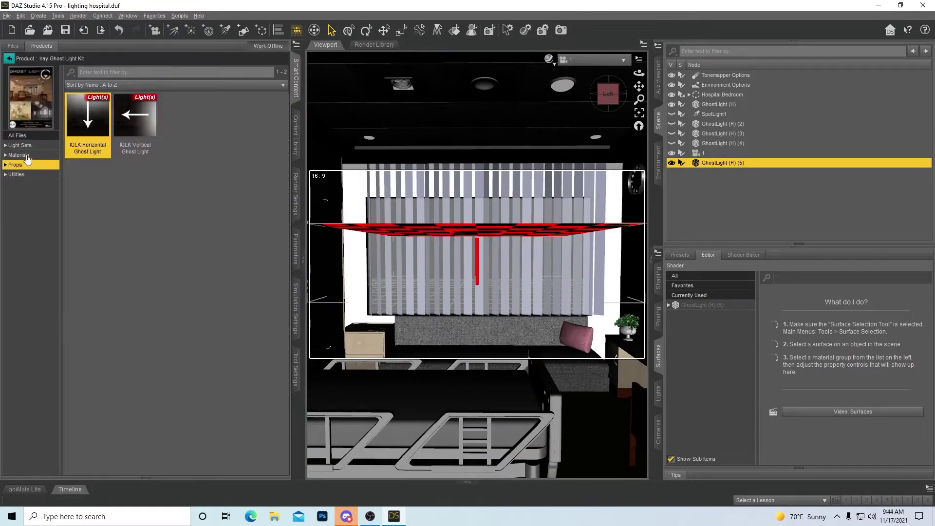
Apply the kit's IGLK Ghost Setup utility and inspect the ghost light's surfaces
left_click(20, 174)
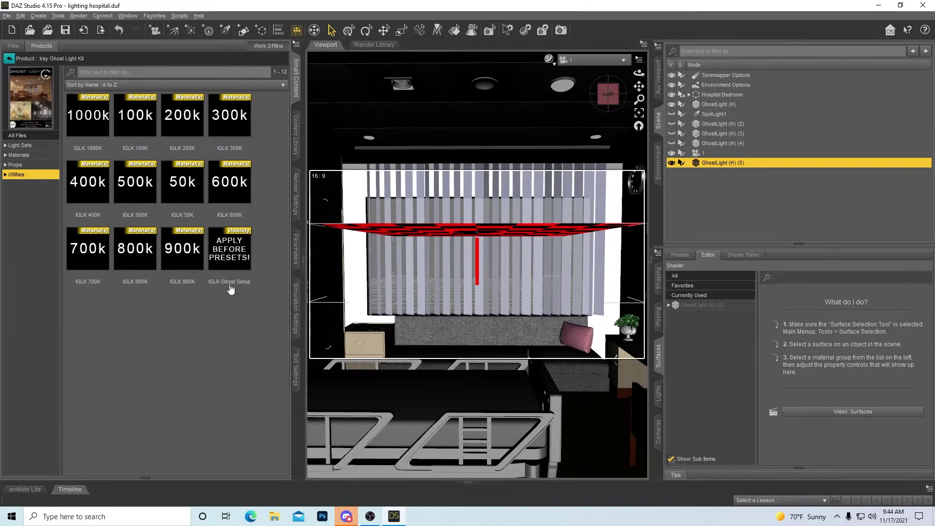
double_click(230, 252)
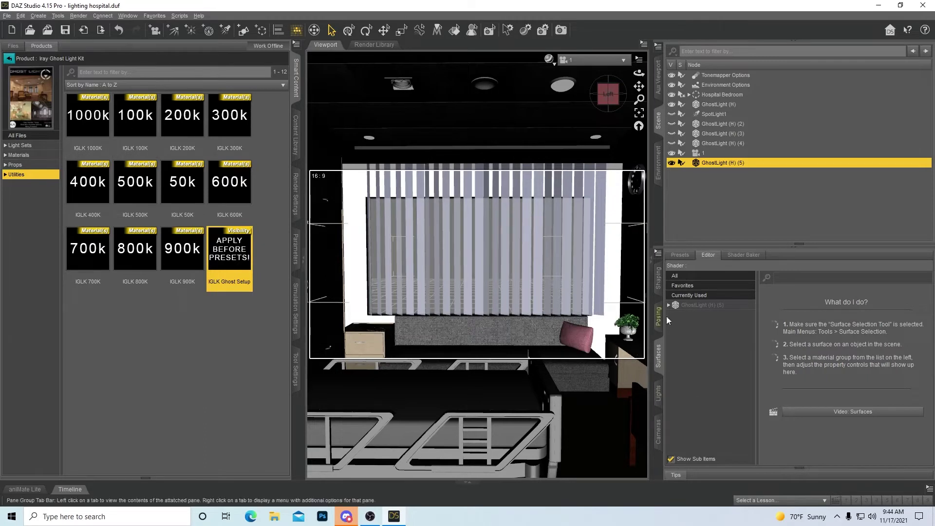
left_click(702, 304)
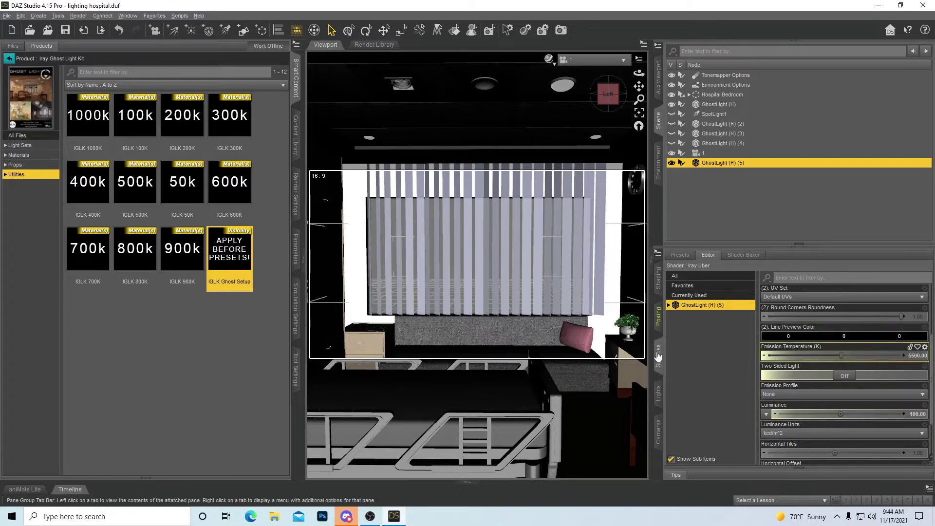
left_click(720, 153)
Delete GhostLight (H) (5) from the scene
left_click(718, 163)
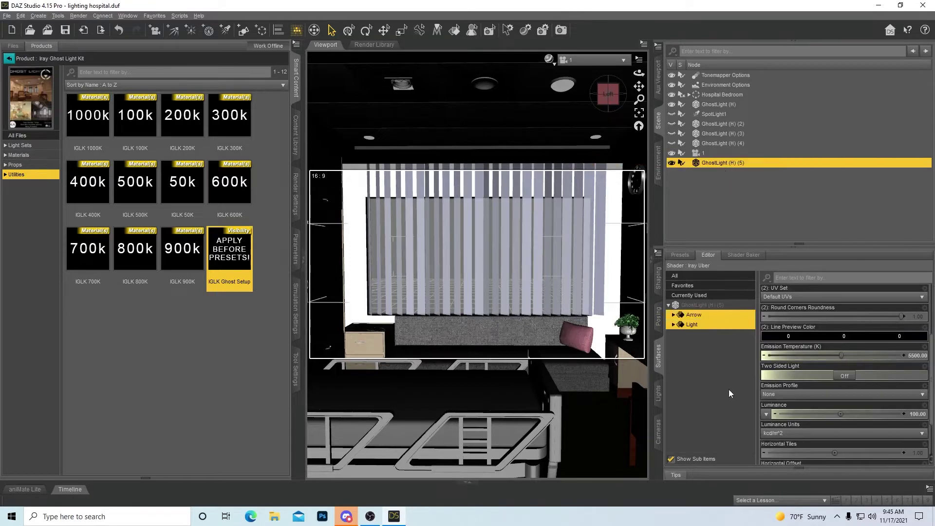
left_click(708, 307)
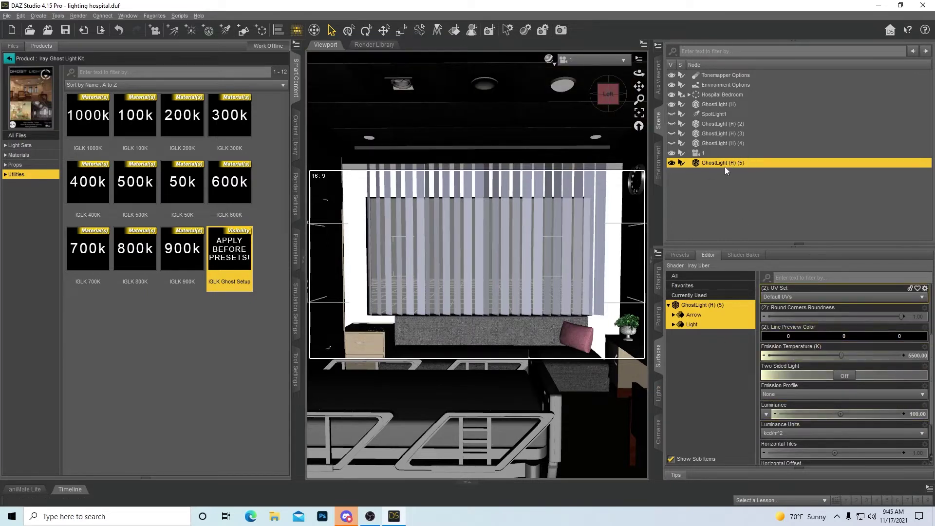
key("Delete")
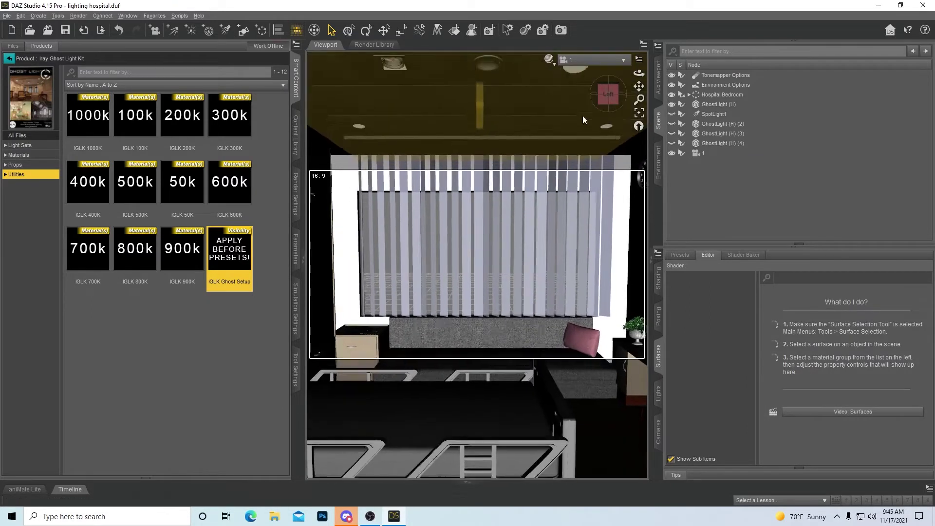
Switch the viewport to NVIDIA Iray and set Environment Intensity to 0.02 in Render Settings
left_click(549, 59)
left_click(549, 182)
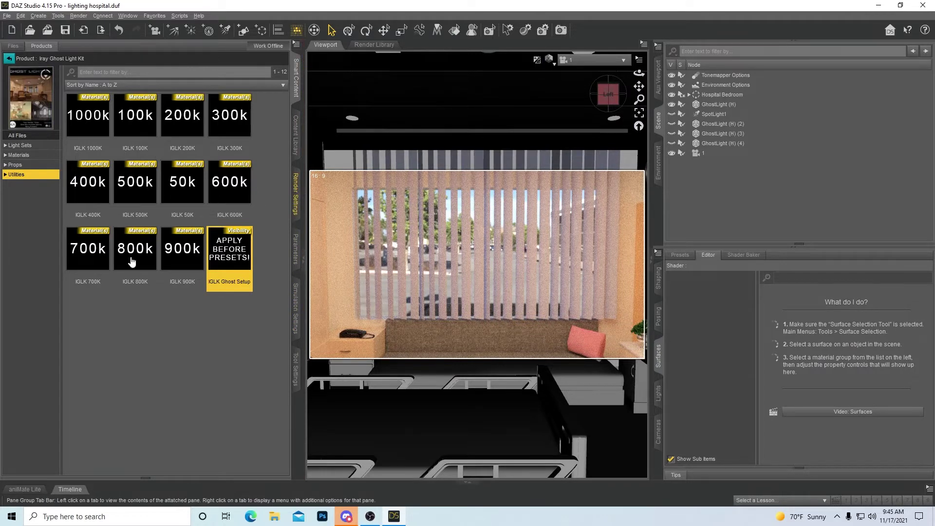
left_click(296, 193)
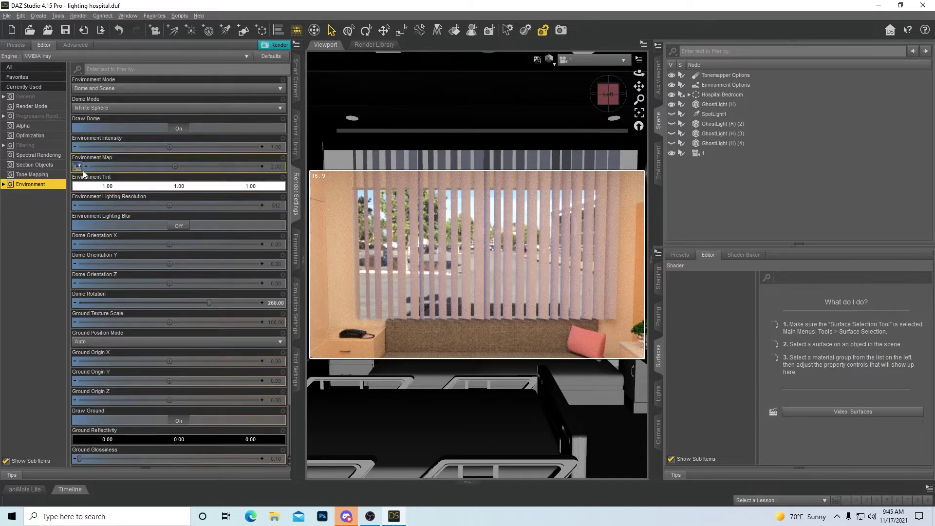
left_click(278, 148)
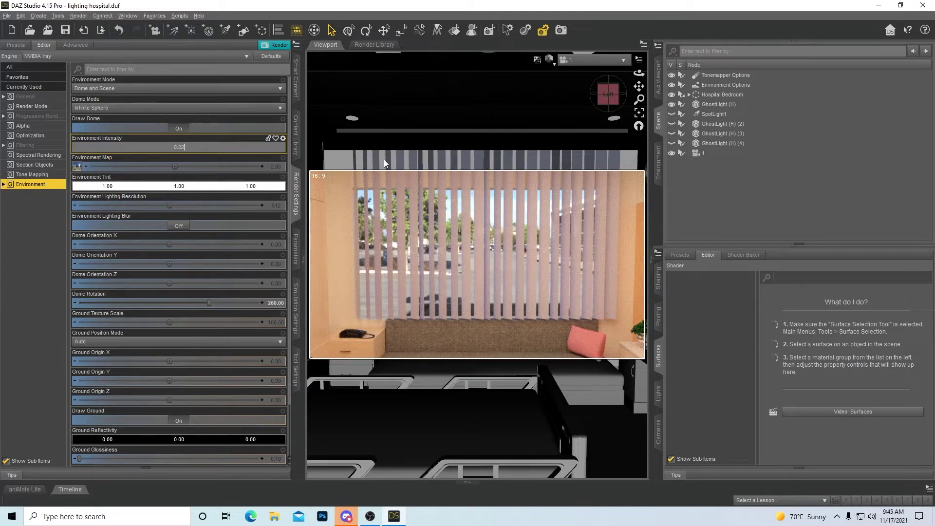
type("0.02")
key("Return")
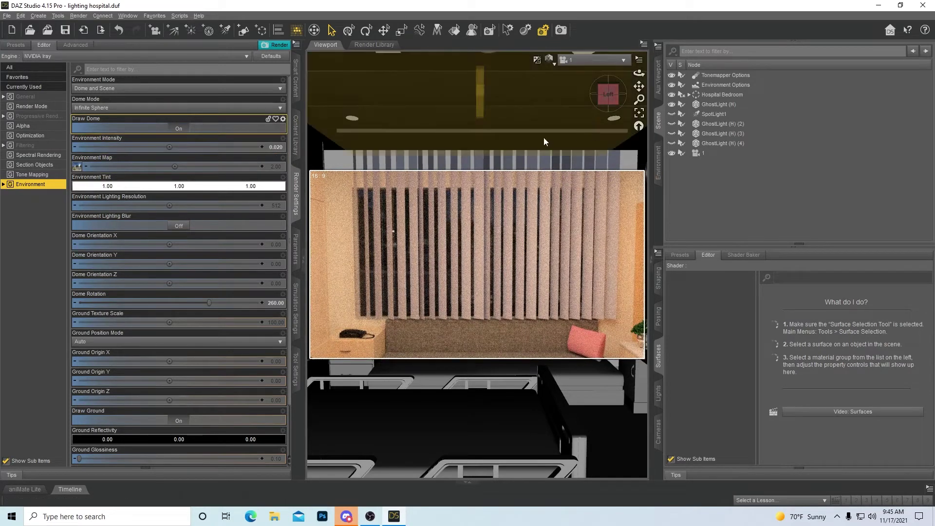
left_click(550, 59)
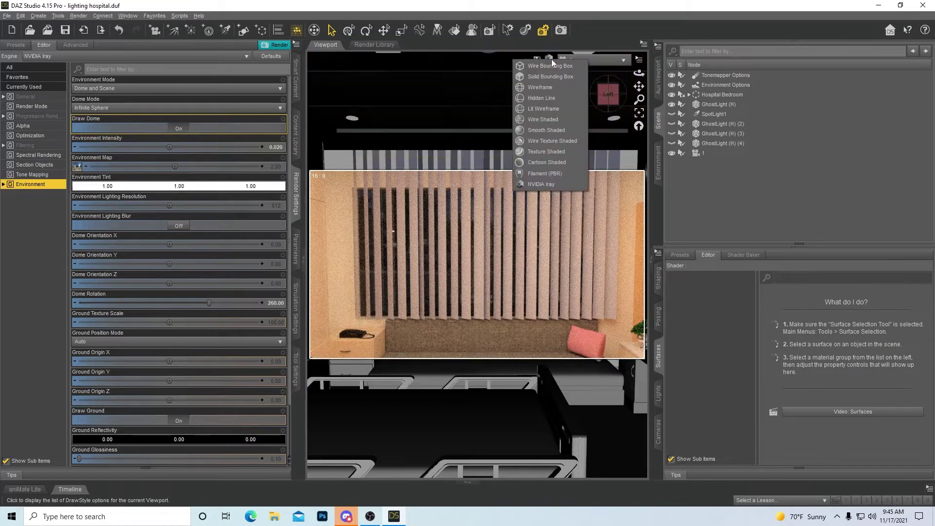
left_click(553, 154)
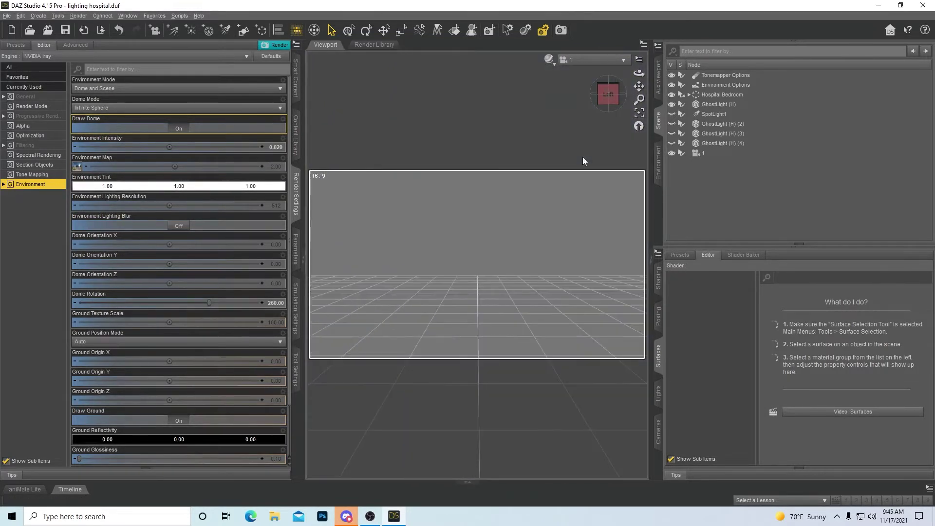
left_click(549, 59)
left_click(554, 186)
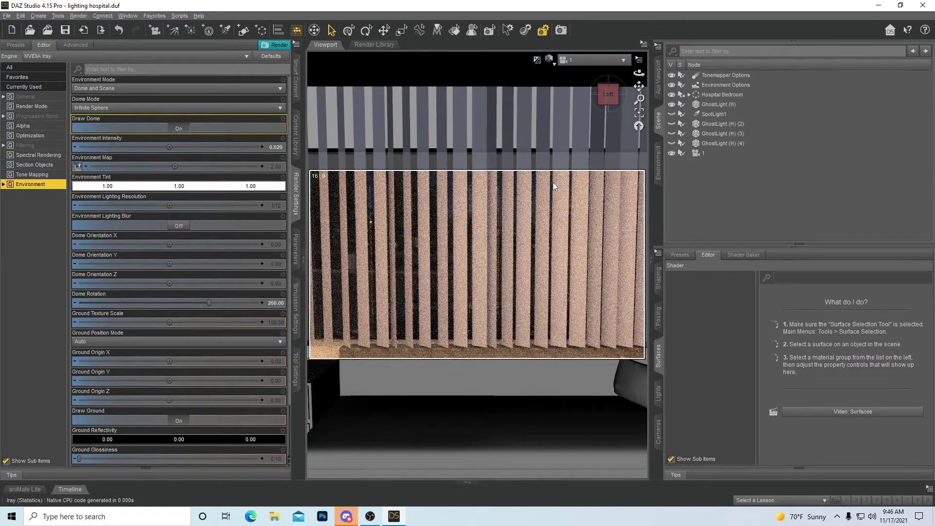
left_click_drag(555, 184, 598, 187, "alt")
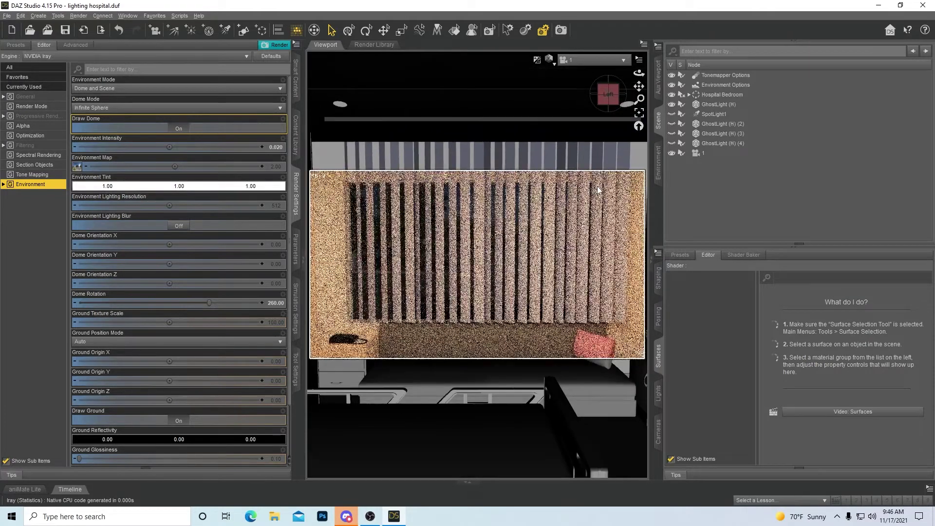
left_click_drag(598, 190, 597, 186, "alt")
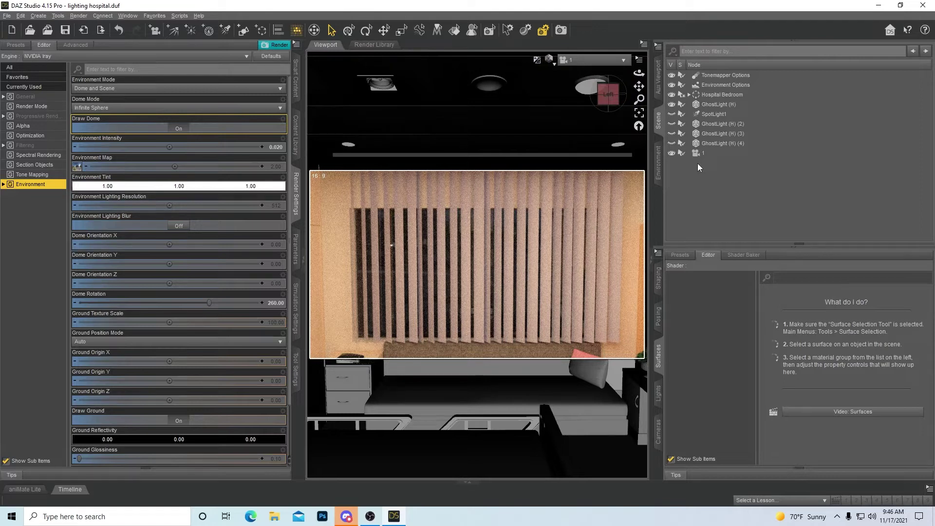
left_click(719, 125)
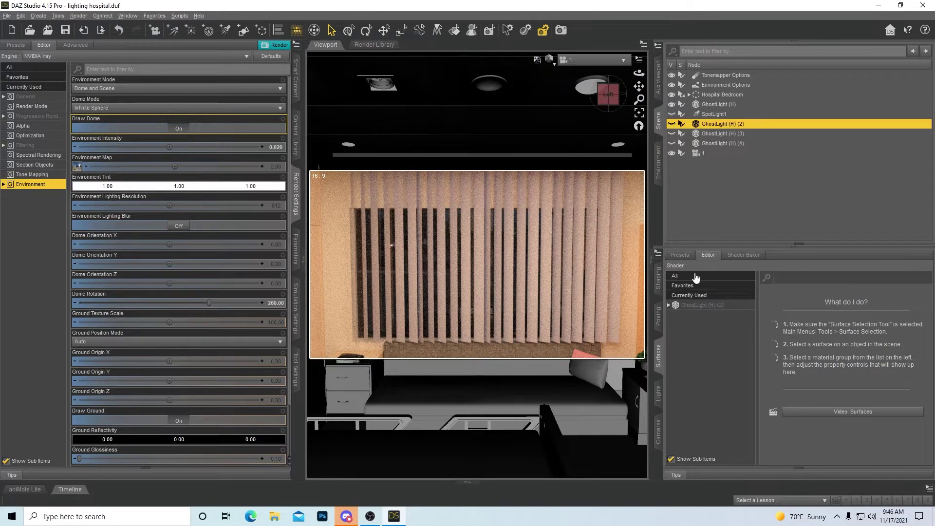
Check GhostLight (H) (2)'s 3000 K emission temperature and luminance 25, then hide GhostLight (H)
left_click(706, 305)
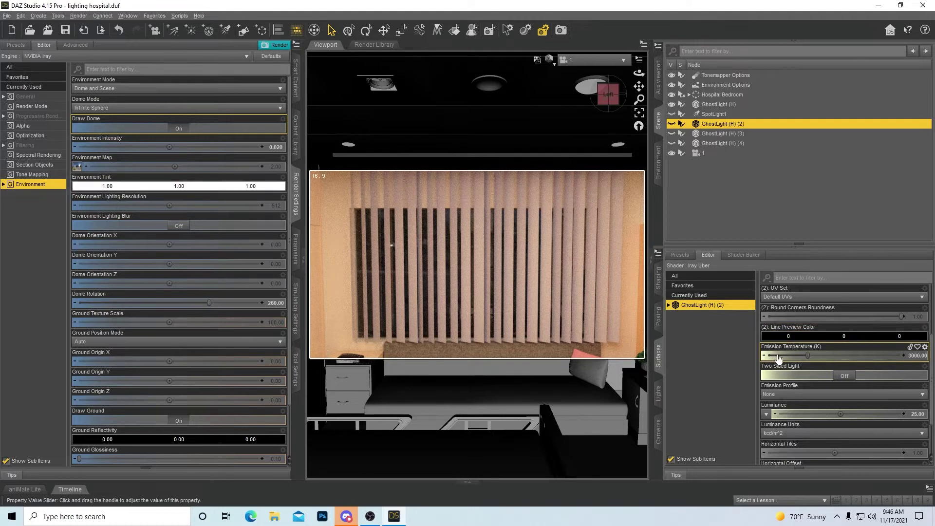
mouse_move(780, 359)
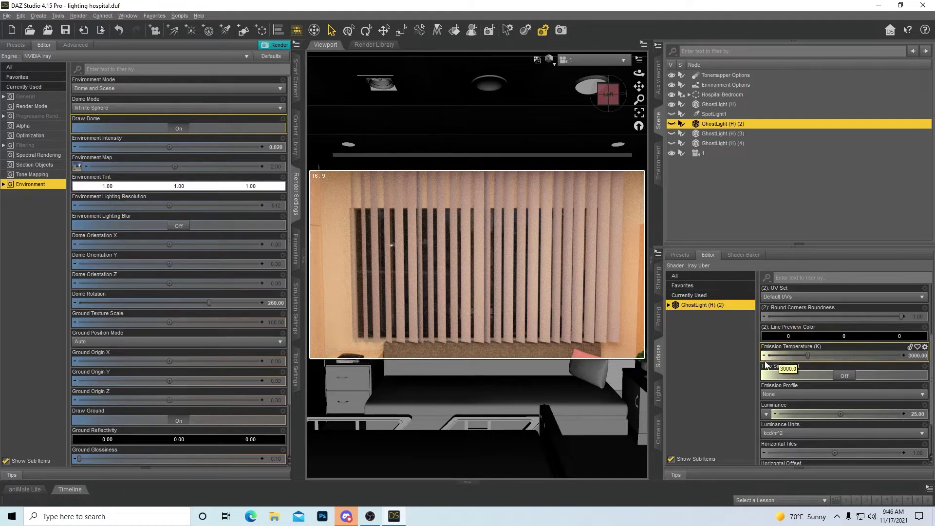
double_click(766, 364)
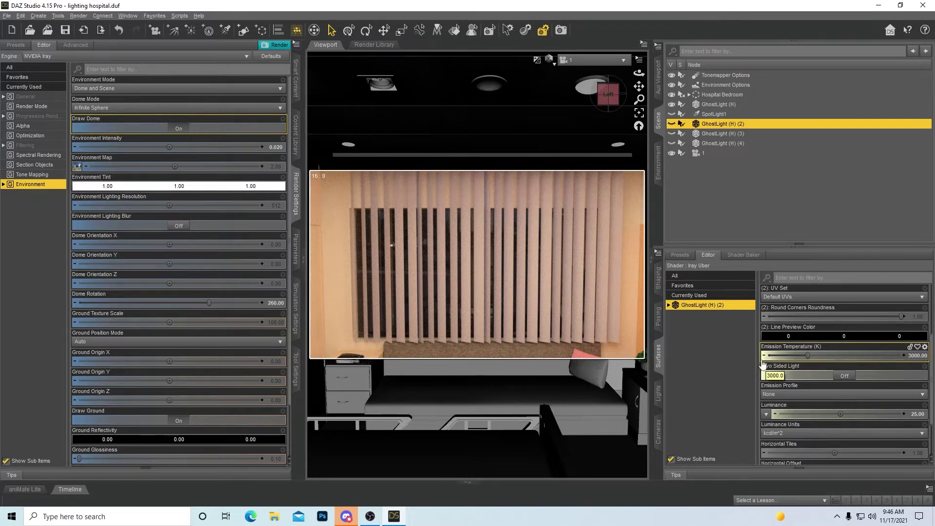
key("Return")
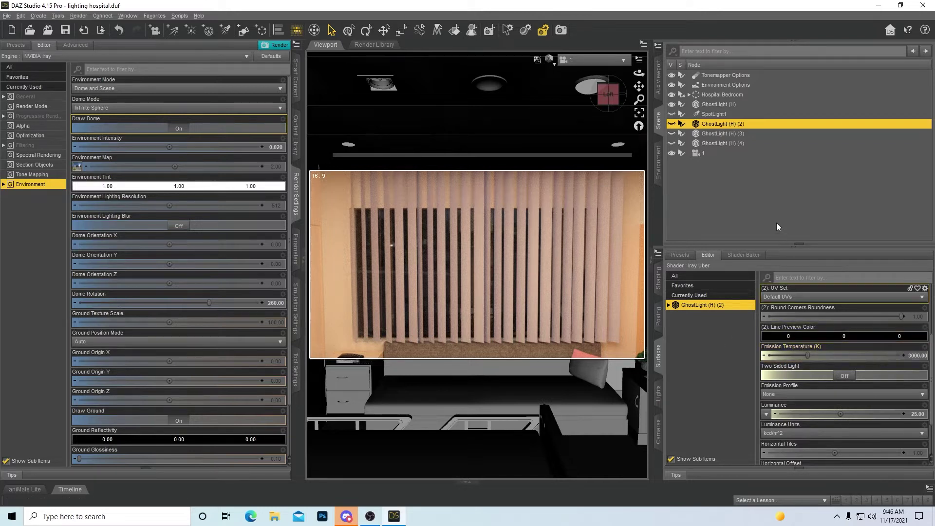
left_click(672, 104)
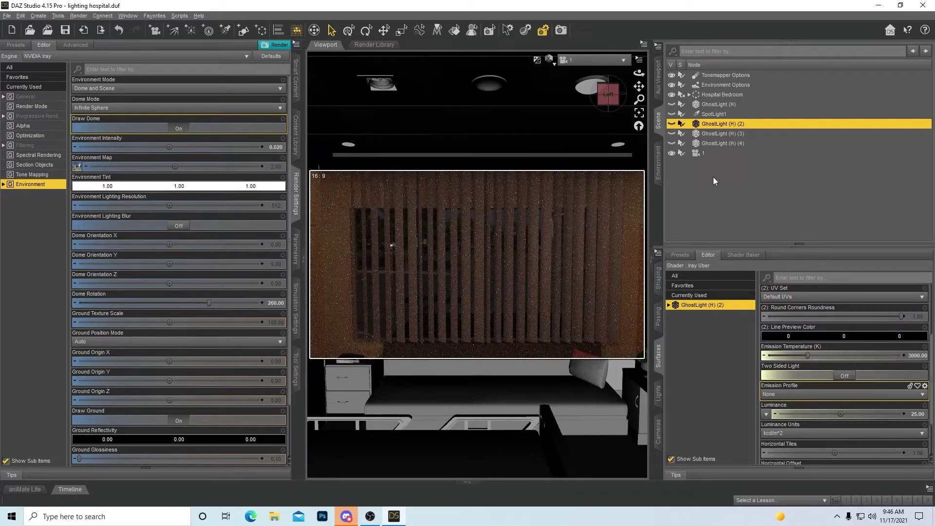
Make GhostLight (H) (2), (3) and (4) visible in the Scene pane
left_click(673, 125)
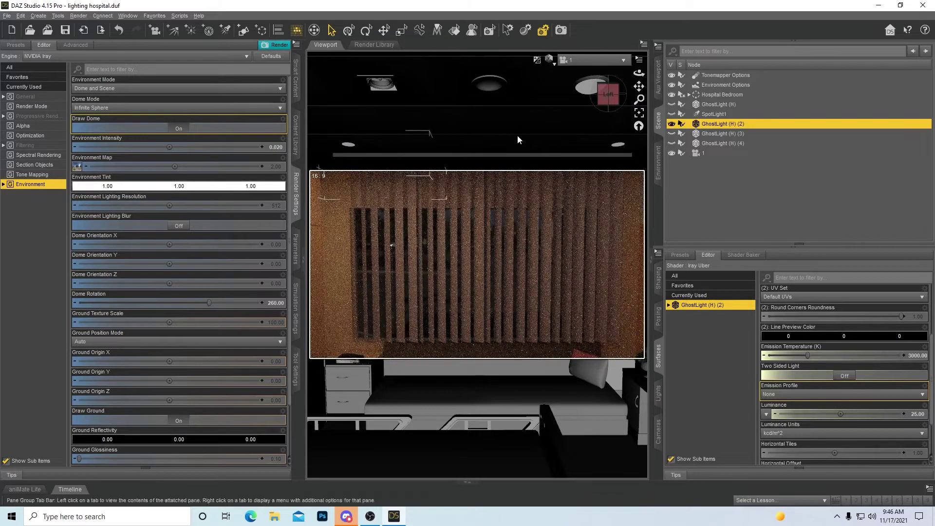
left_click(672, 134)
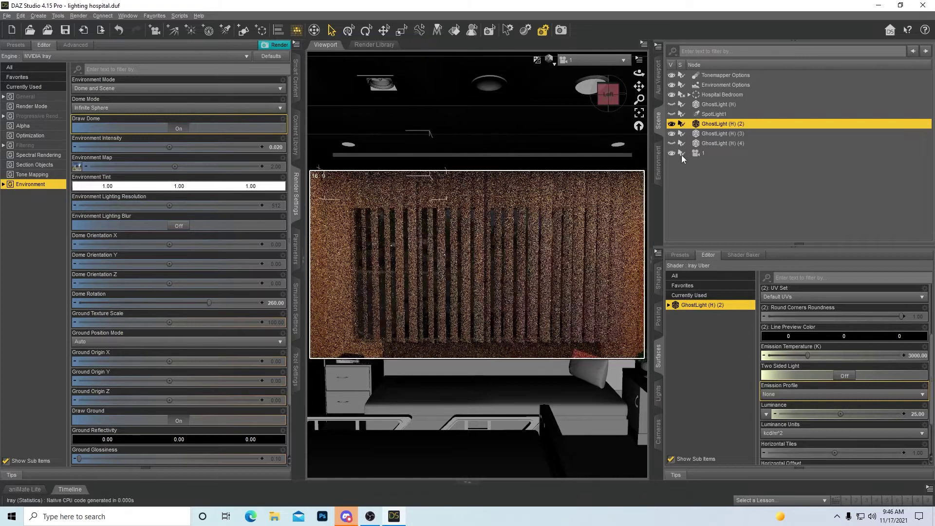
left_click(671, 144)
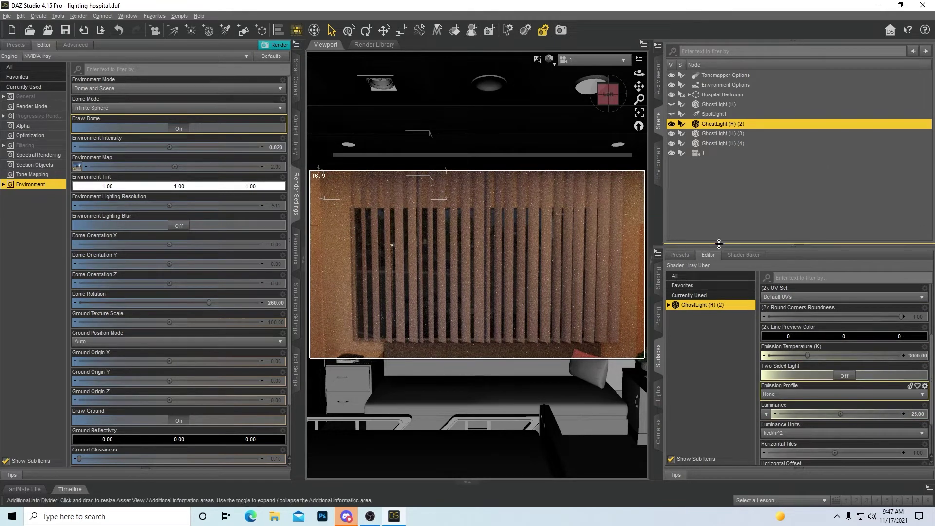
Set the luminance of GhostLight (H) (2) and (3) to 75
left_click(918, 414)
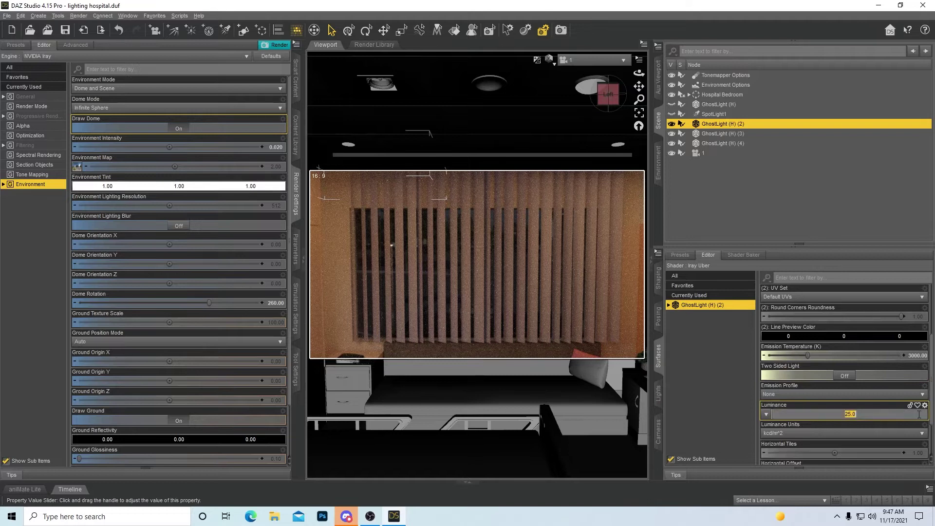
type("75")
key("Return")
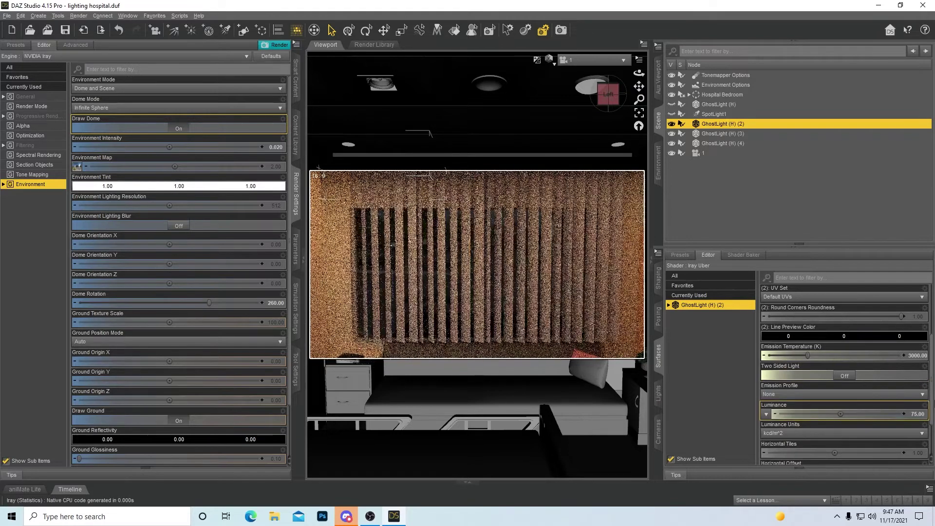
left_click(729, 134)
left_click(731, 306)
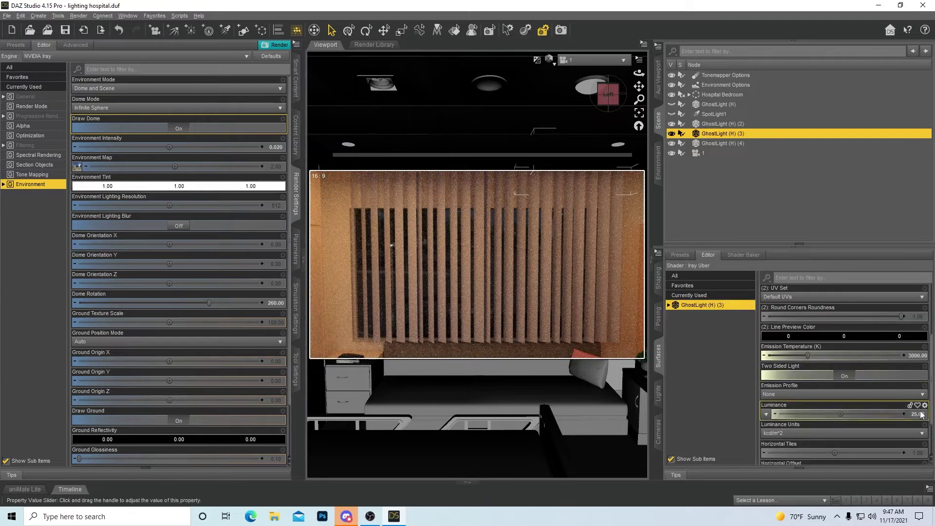
left_click(920, 414)
key("Return")
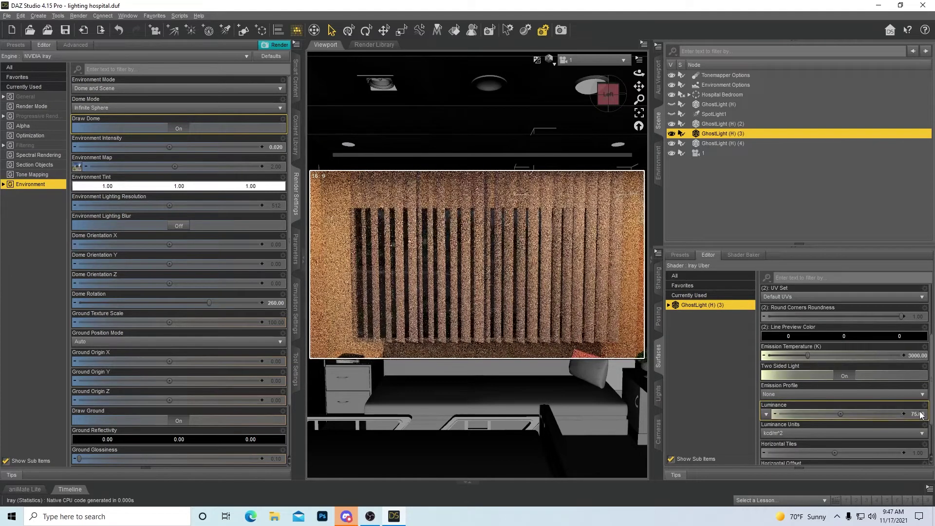
Keep GhostLight (H) (4)'s luminance at 100 and orbit the view slightly
left_click(714, 143)
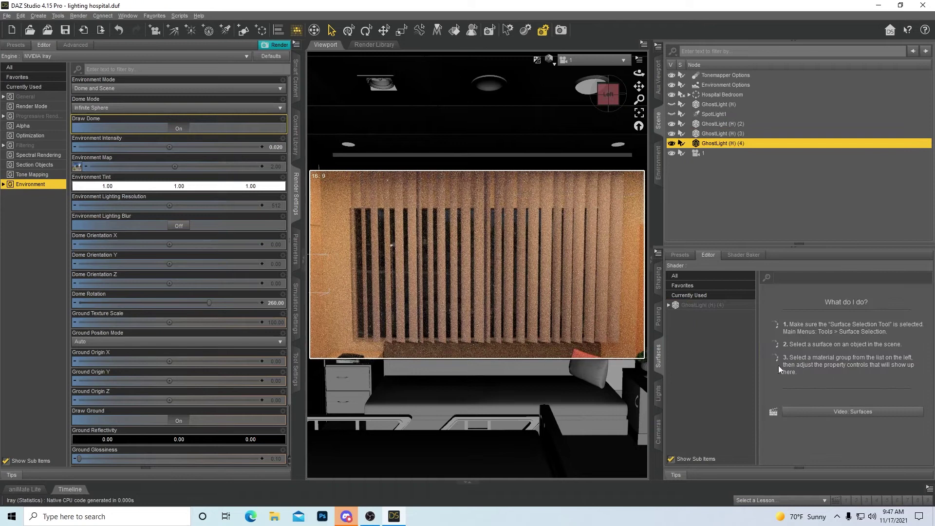
left_click(717, 305)
left_click(918, 415)
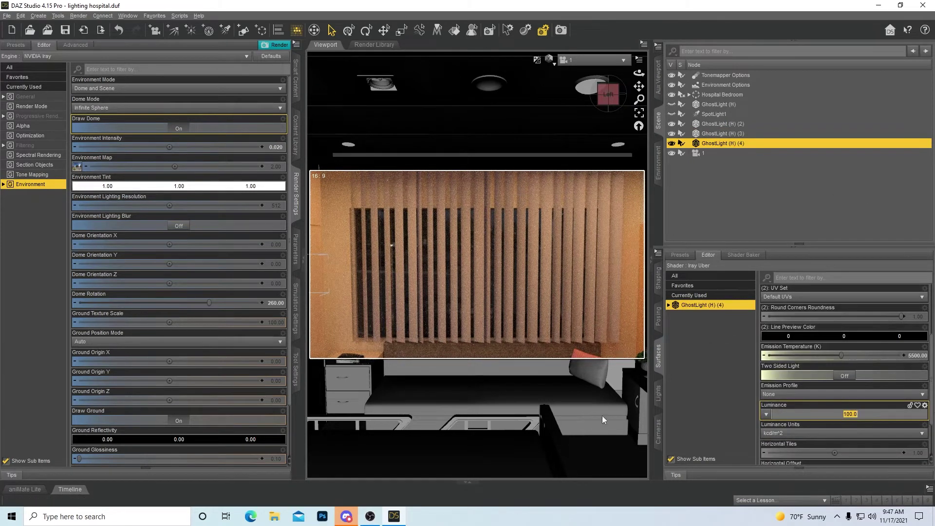
left_click(751, 353)
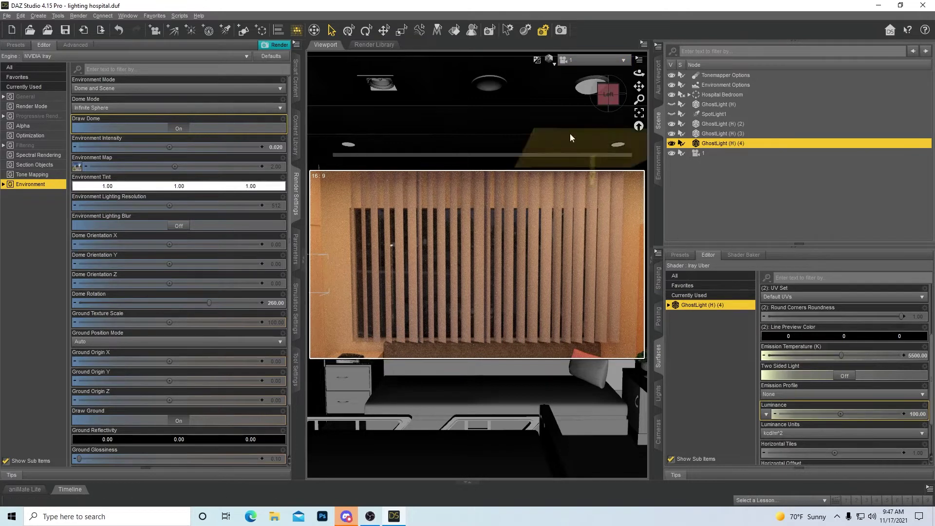
left_click_drag(613, 100, 620, 96)
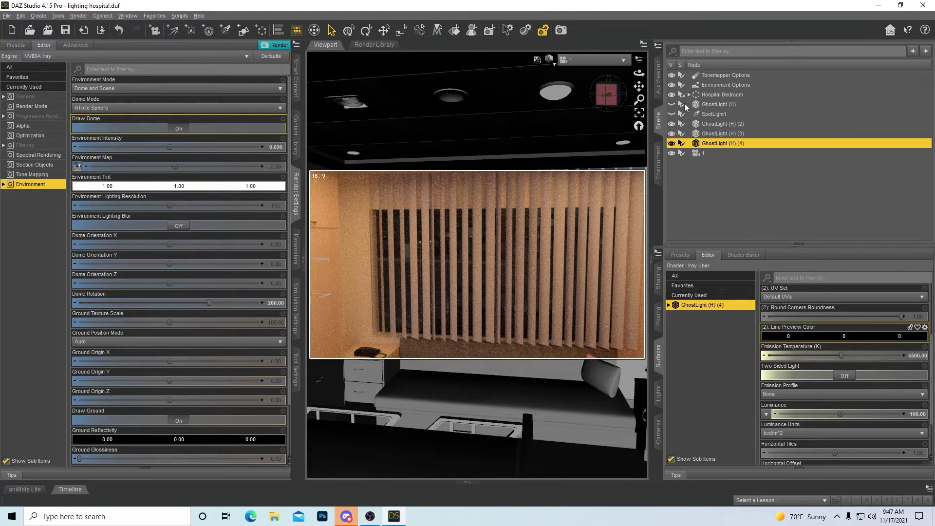
Switch to Texture Shaded and orbit to face the cabinet and bed
left_click(548, 59)
left_click(563, 161)
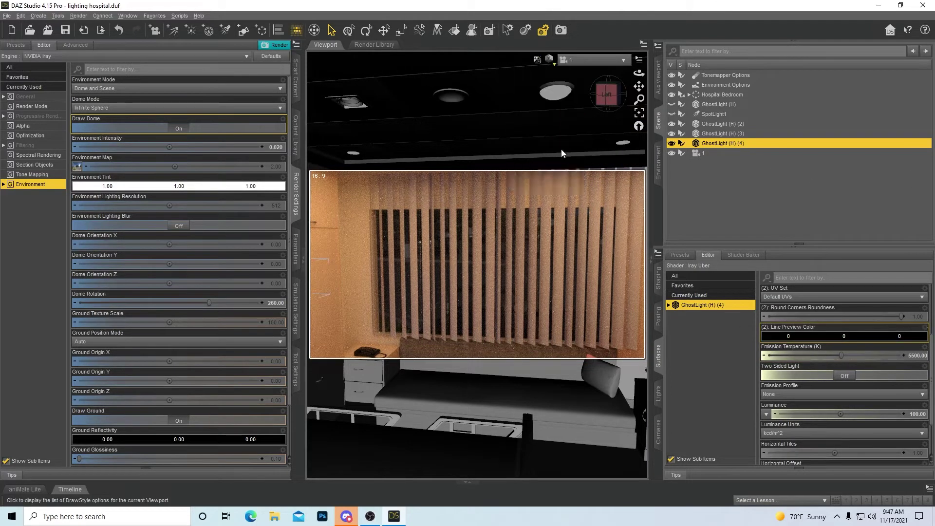
left_click(607, 97)
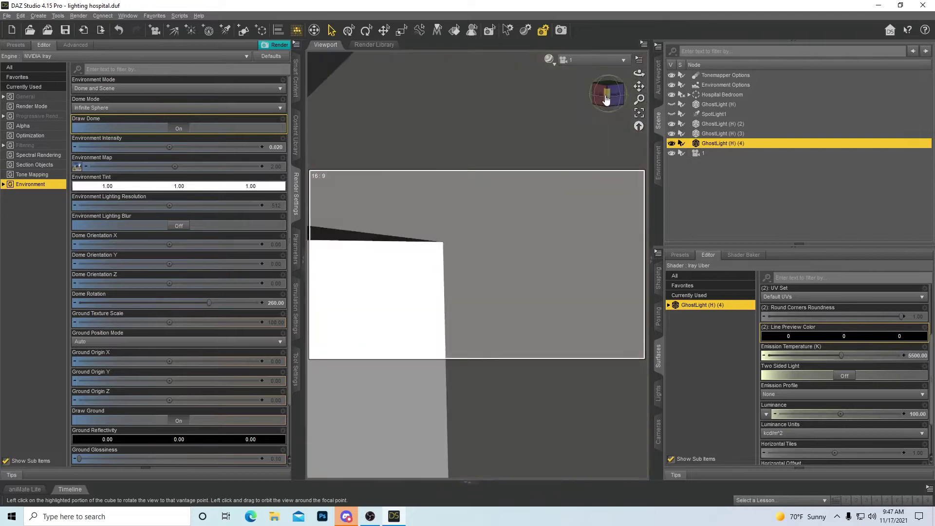
mouse_move(606, 98)
left_mouse_down()
mouse_move(618, 100)
mouse_move(612, 121)
mouse_move(507, 171)
mouse_move(501, 125)
mouse_move(510, 123)
left_mouse_up()
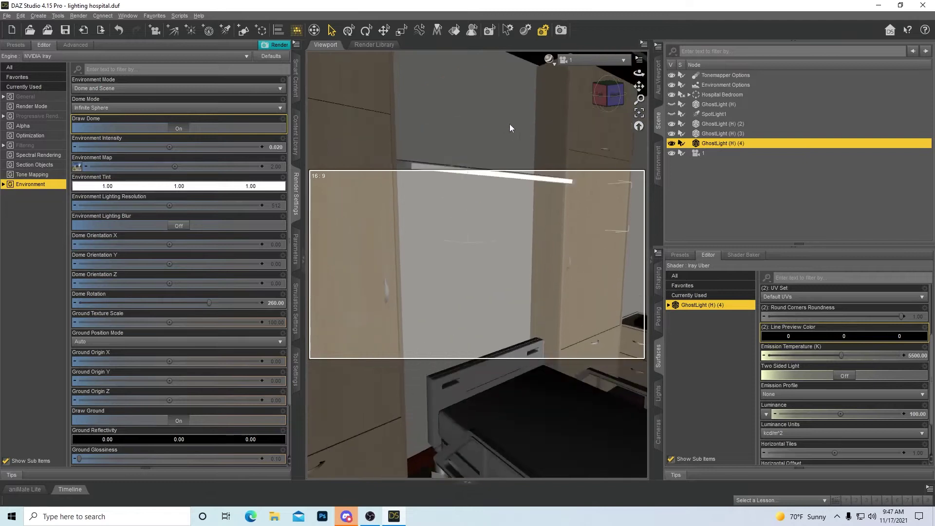
Preview in NVIDIA Iray, comparing the room with GhostLight (H) (4) hidden and shown
left_click(548, 59)
left_click(552, 183)
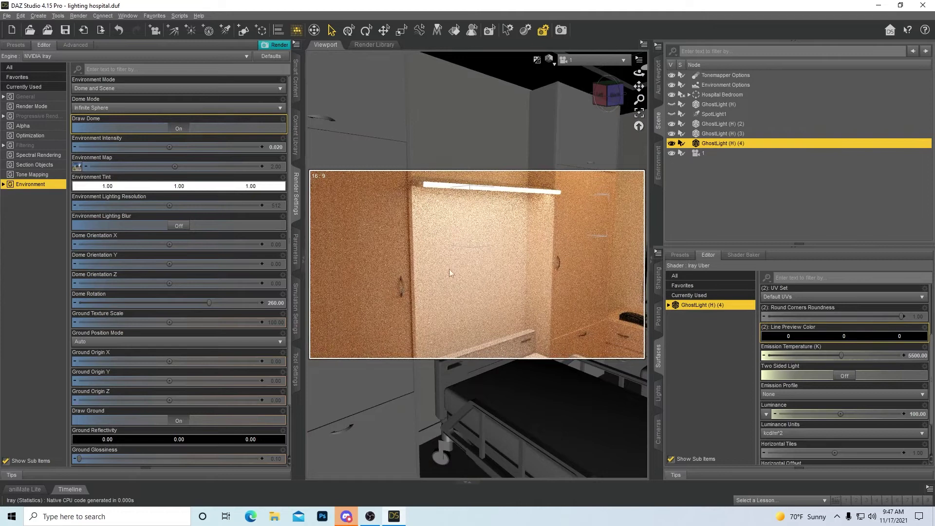
left_click(672, 144)
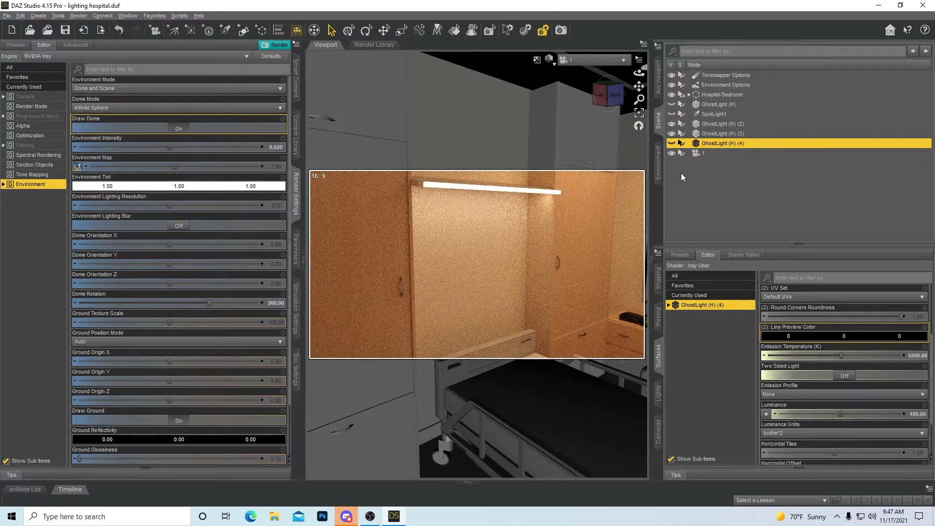
left_click(672, 143)
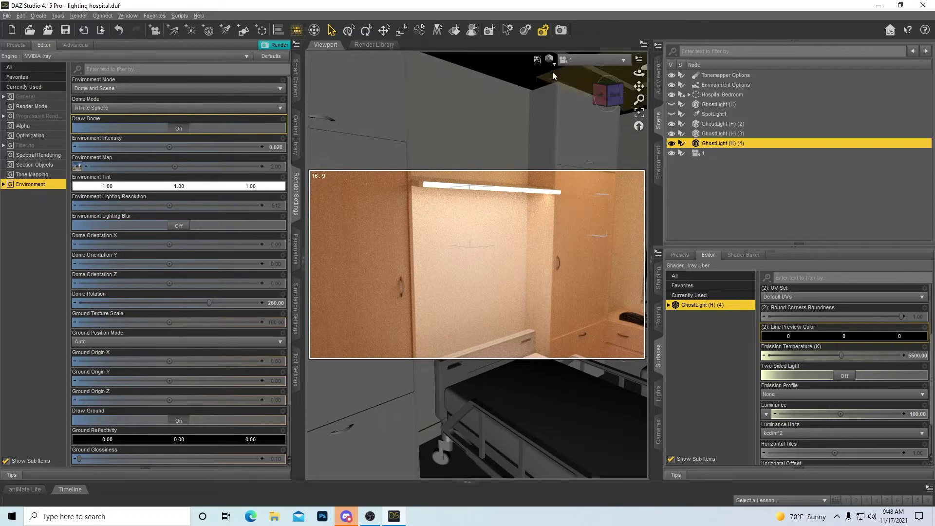
Return to Texture Shaded and turn the view toward the window blinds
left_click(550, 61)
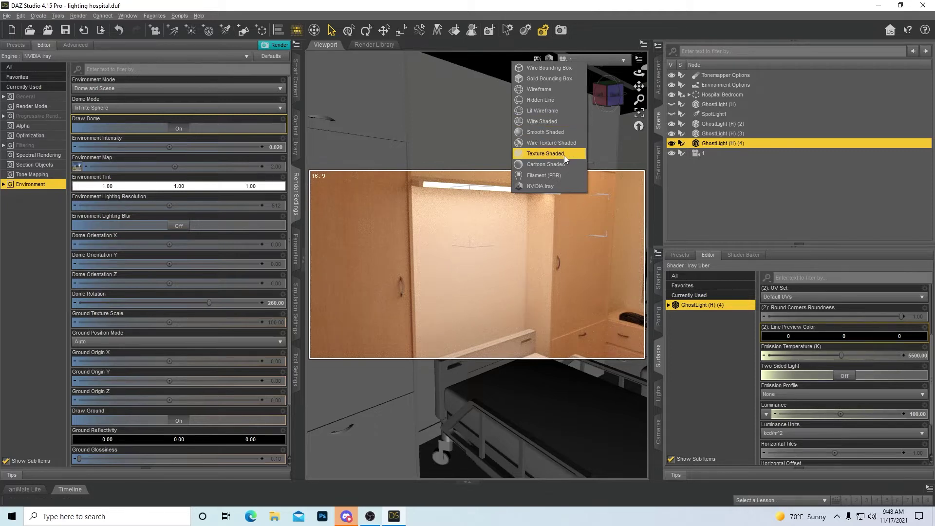
left_click(564, 155)
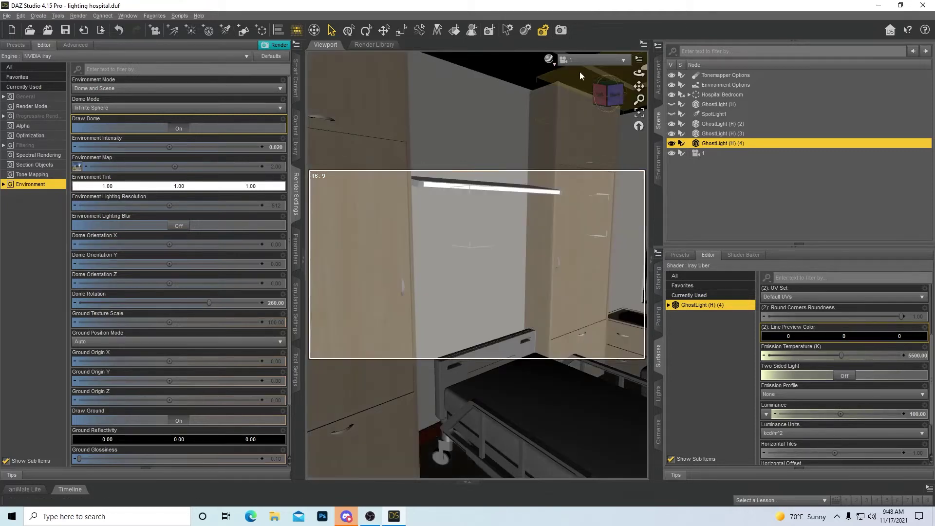
left_click(608, 95)
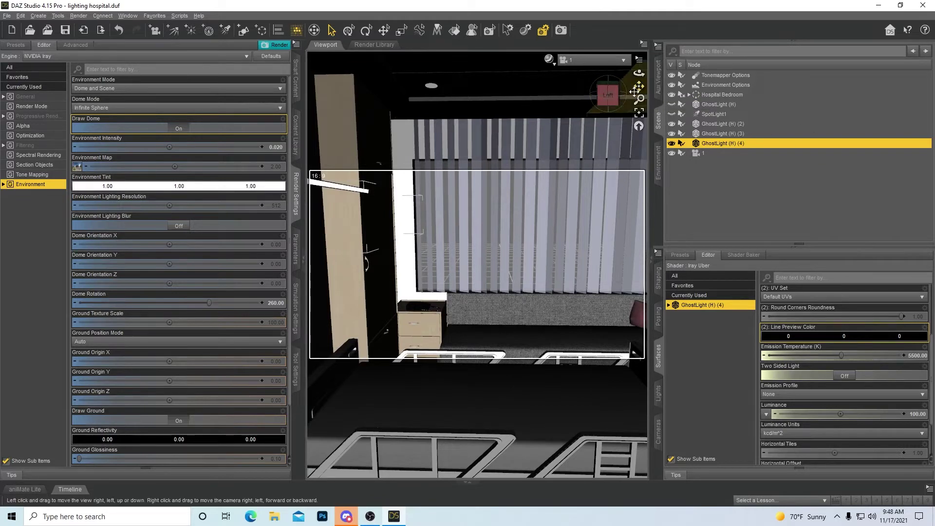
Drop the spotlight and add PointLight1 from the active viewport transforms near the ceiling fixture
left_click_drag(638, 89, 359, 56)
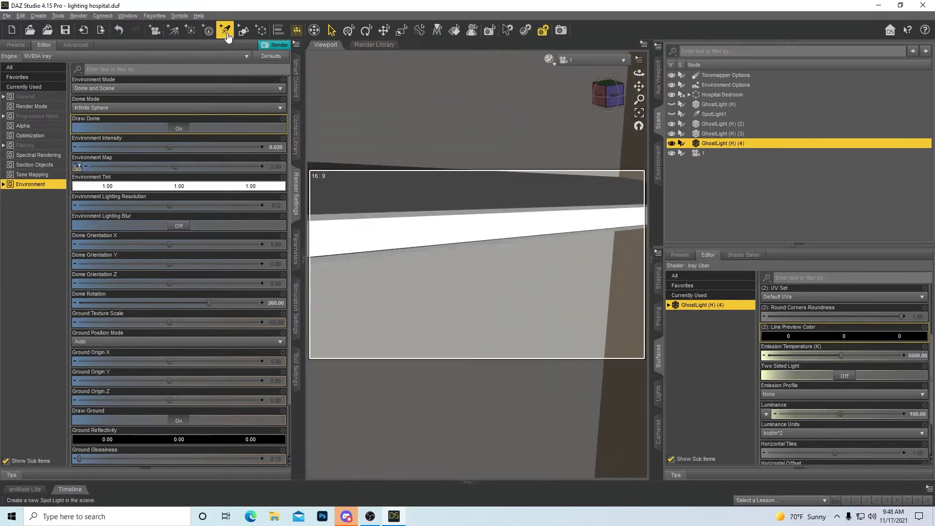
left_click(224, 30)
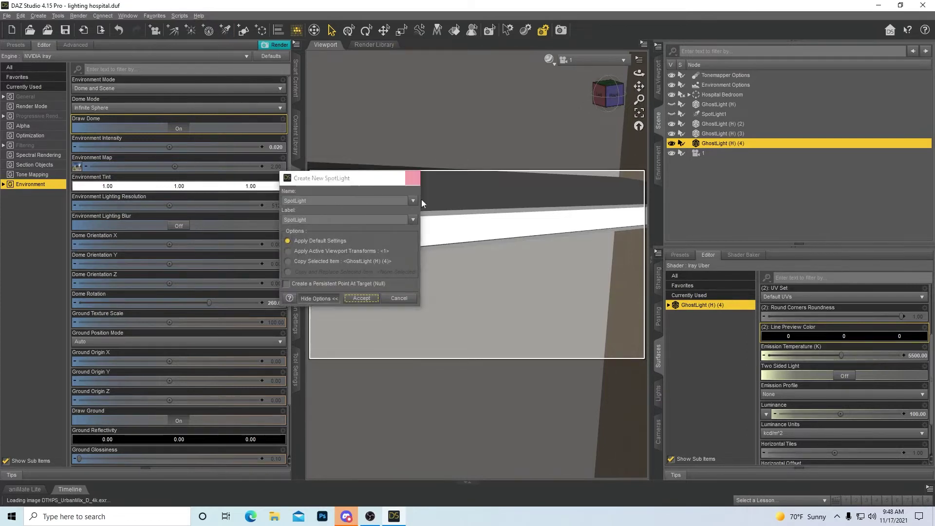
left_click(413, 178)
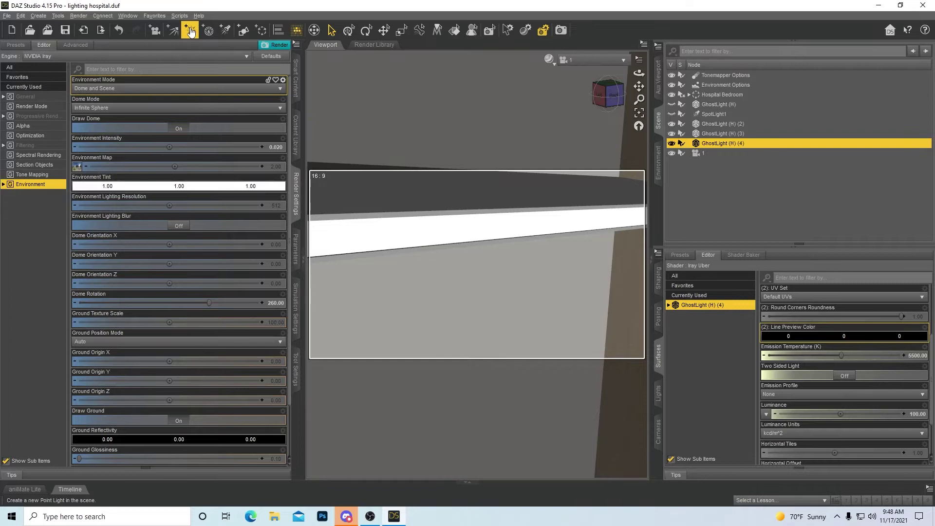
left_click(190, 31)
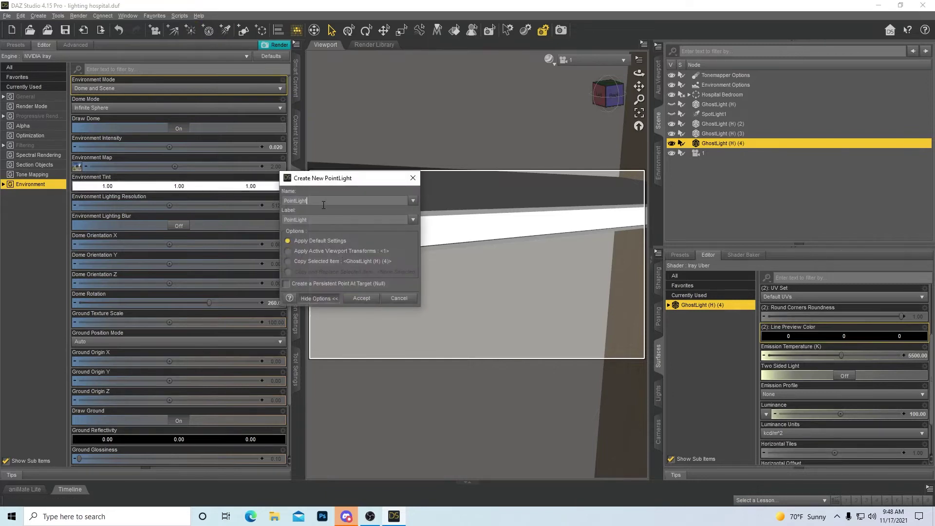
left_click(341, 251)
left_click(362, 298)
left_click_drag(388, 292, 538, 298)
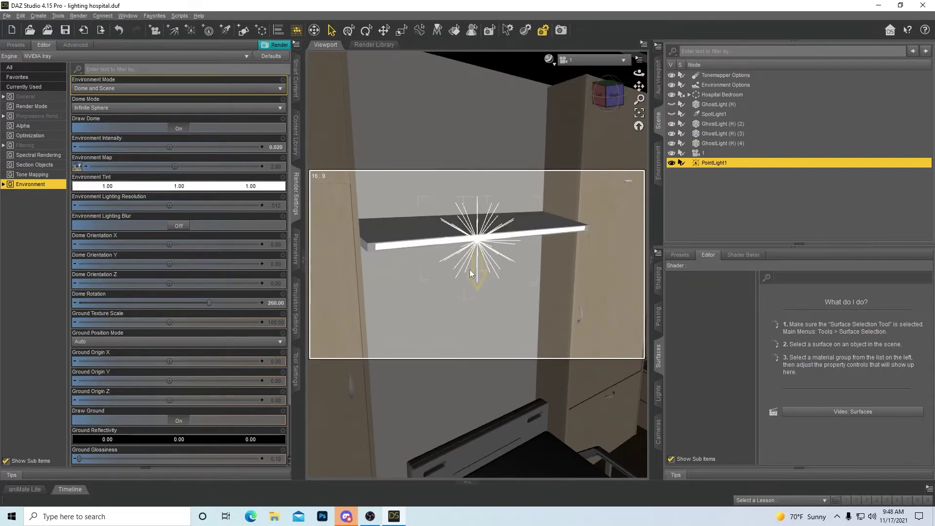
left_click(499, 259)
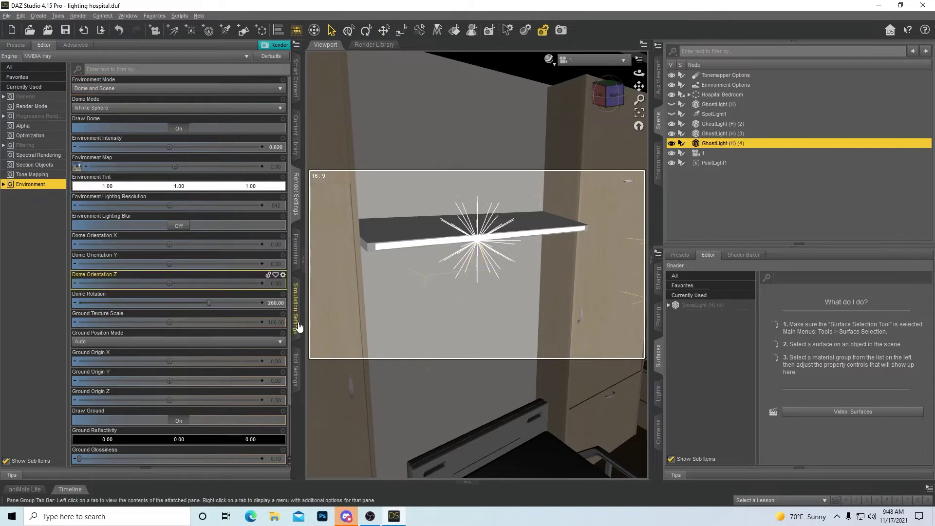
Lower PointLight1 to Y Translate 206.25, just below the shelf
left_click(295, 248)
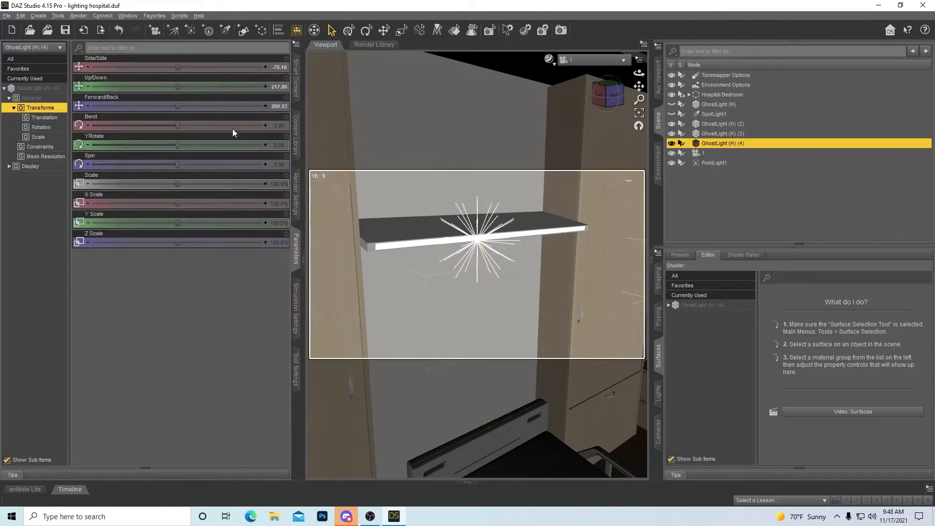
left_click_drag(178, 86, 154, 86)
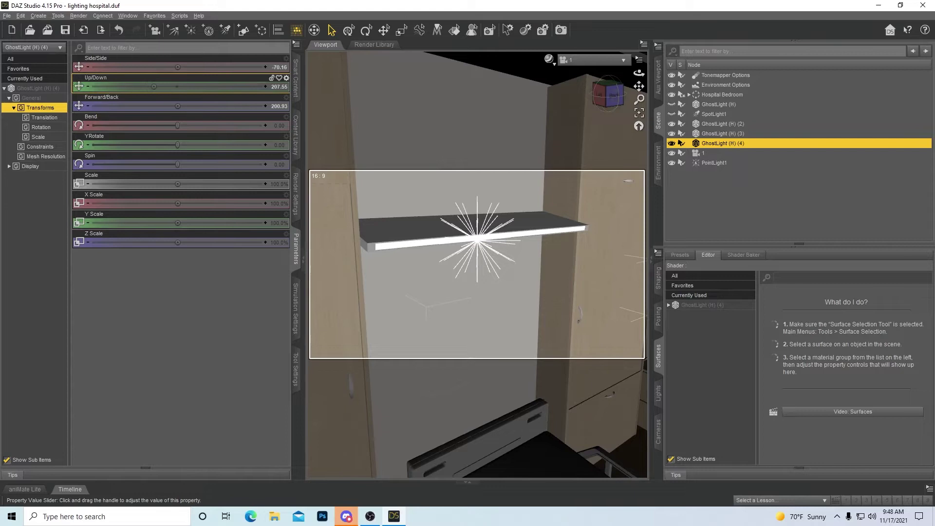
key("ctrl+z")
left_click(709, 164)
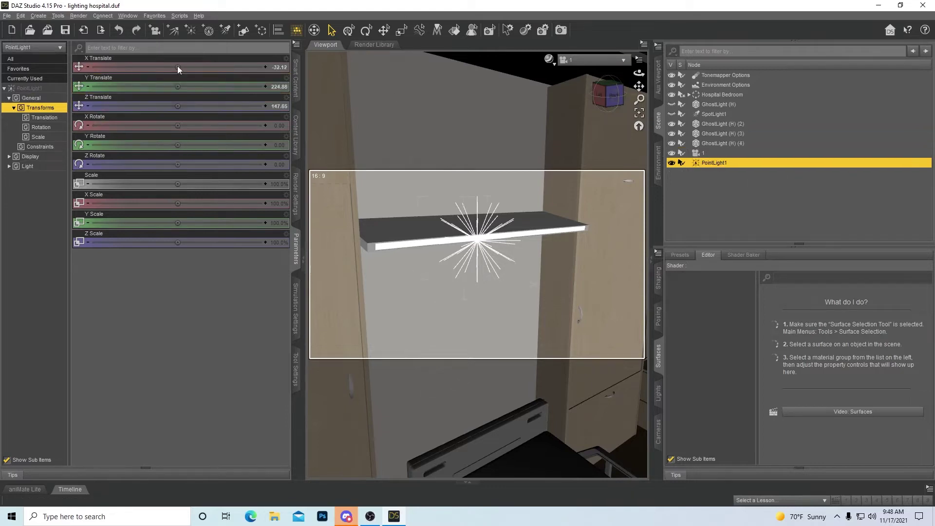
left_click_drag(172, 87, 129, 87)
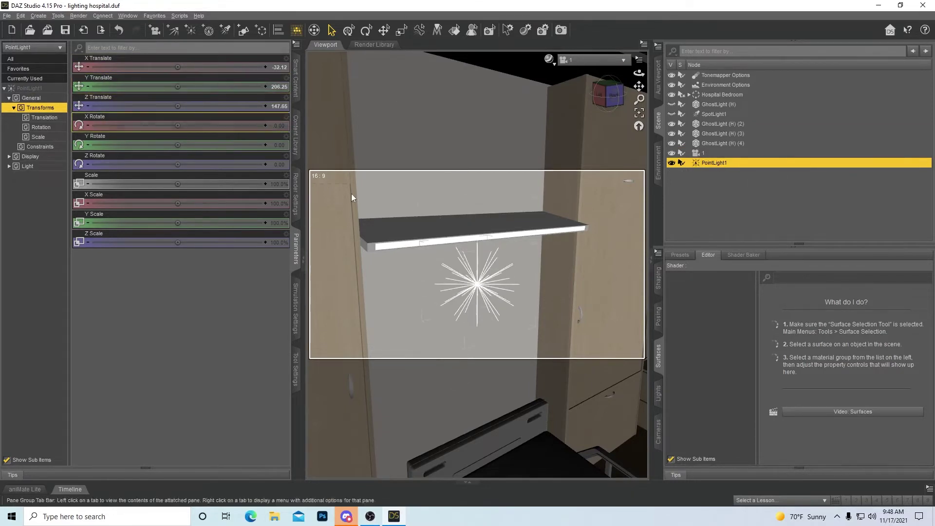
Make PointLight1 a Sphere light with Render Emitter Off and Luminous Flux 25000
left_click(659, 393)
left_click(801, 343)
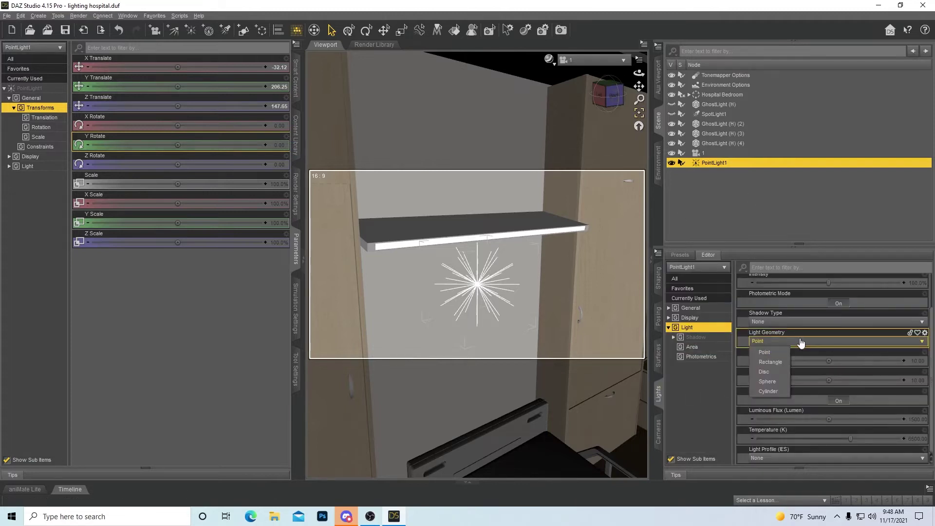
left_click(774, 384)
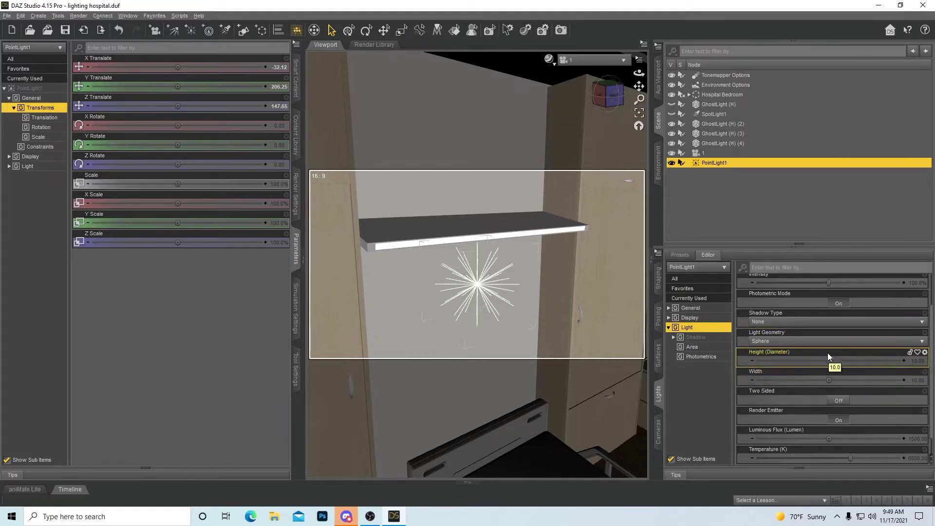
scroll(855, 406, "down", 1)
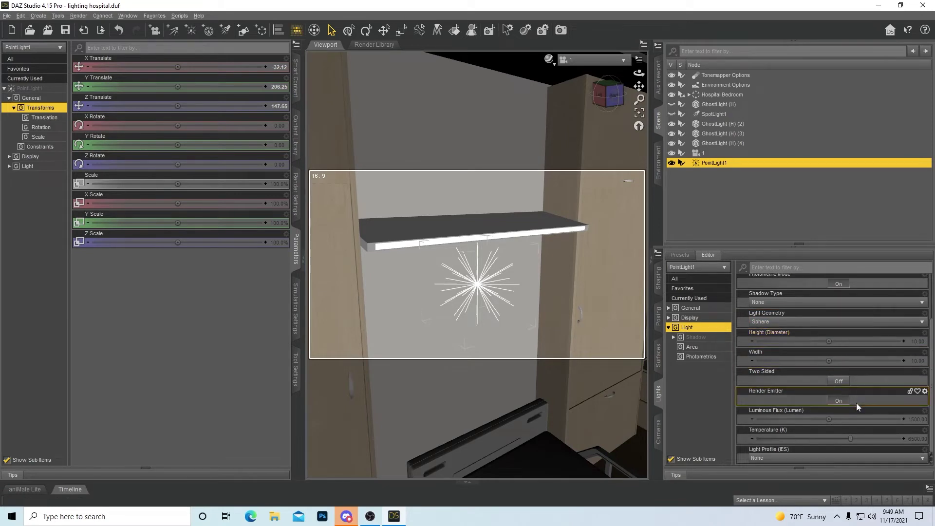
left_click(839, 403)
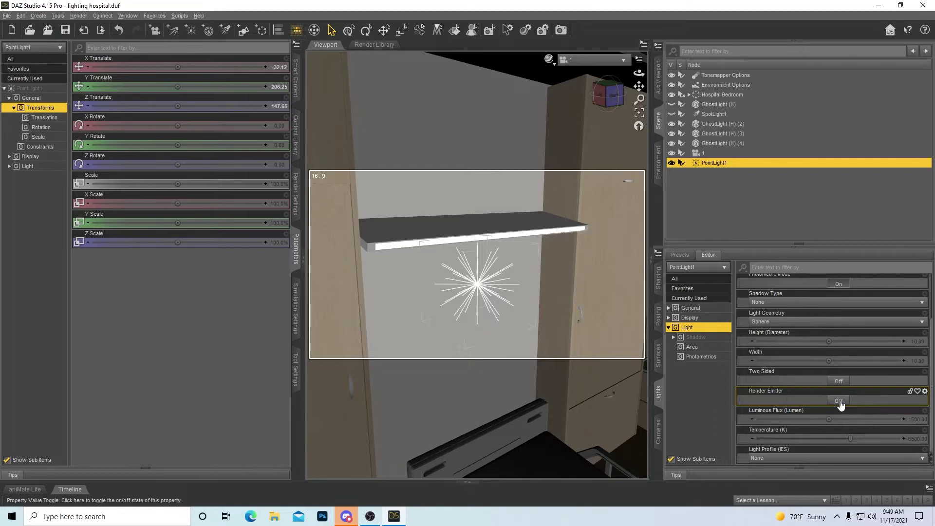
left_click(918, 419)
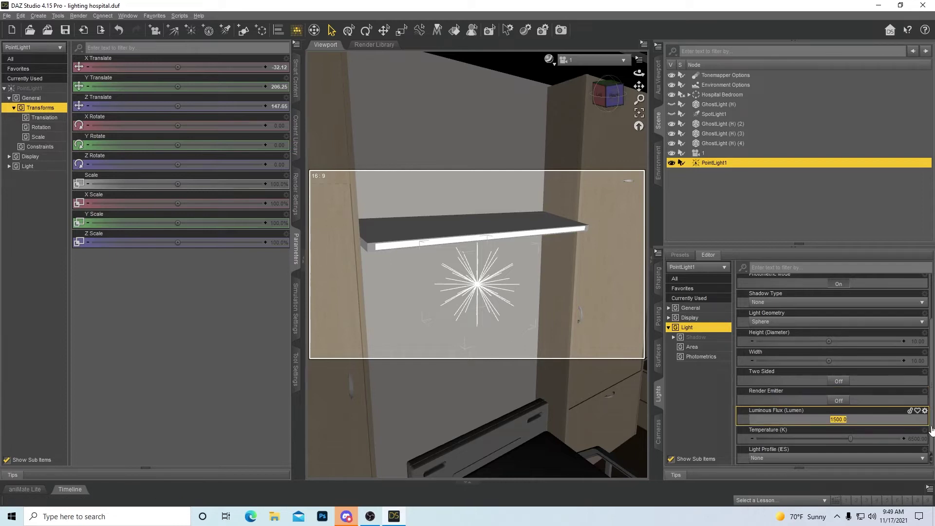
type("250")
key("Return")
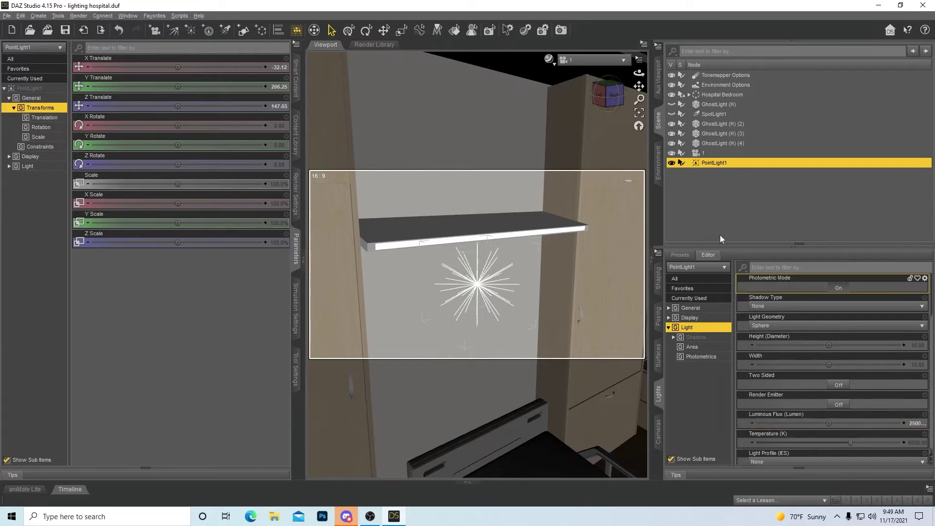
left_click(542, 68)
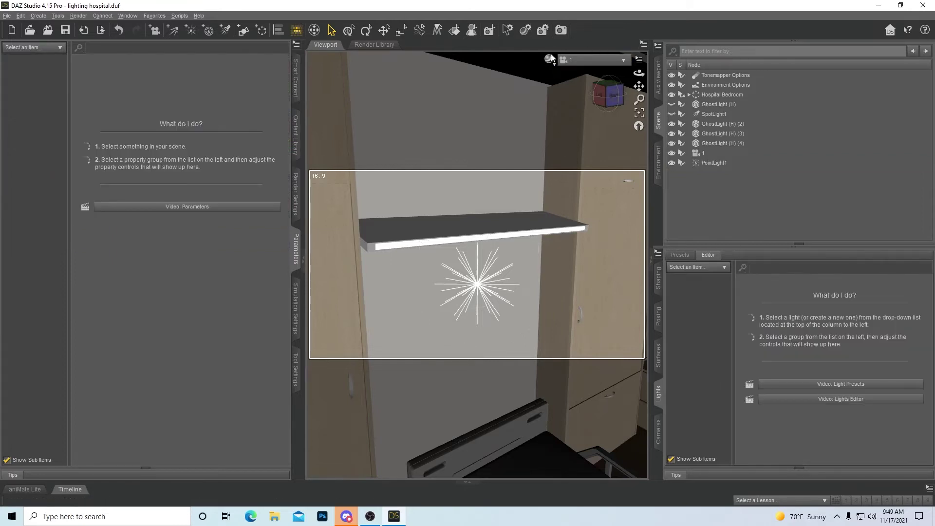
Switch the viewport to an NVIDIA Iray live preview and hide GhostLight (H) (4)
left_click(550, 59)
left_click(552, 180)
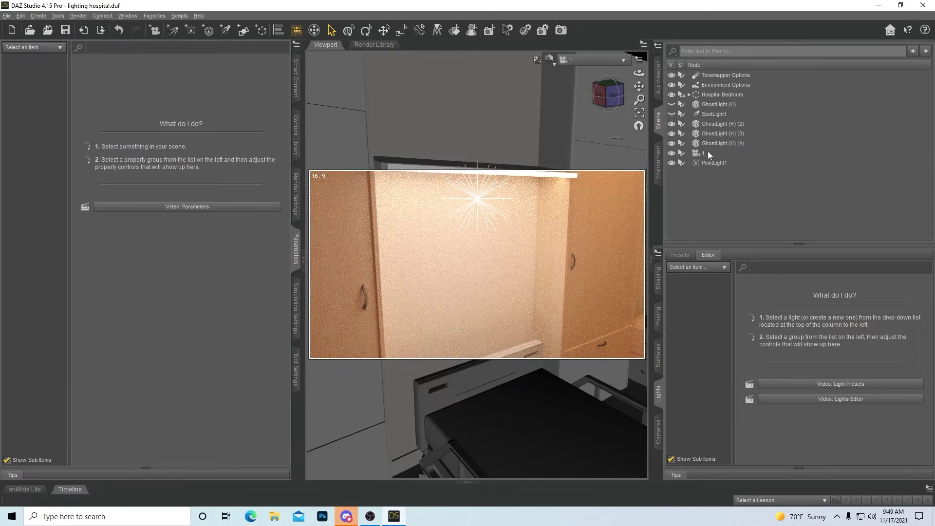
left_click(672, 143)
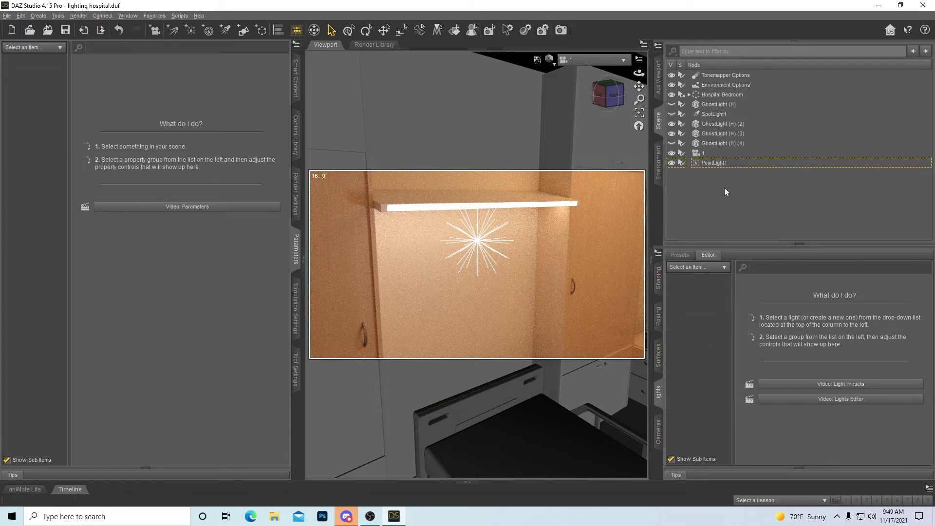
Try PointLight1 luminous flux at 50000 and 100000, settling on 75000
left_click(717, 162)
left_click(921, 423)
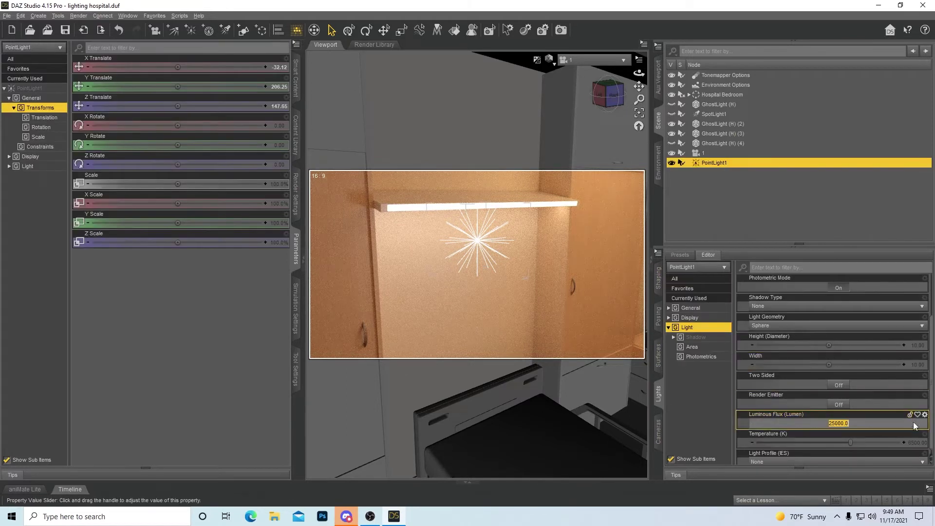
type("5000")
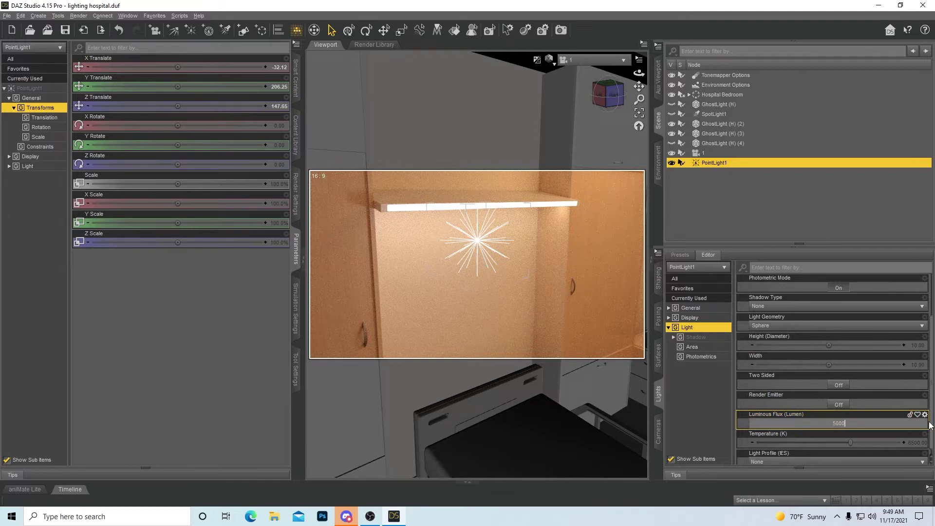
type("0")
key("Return")
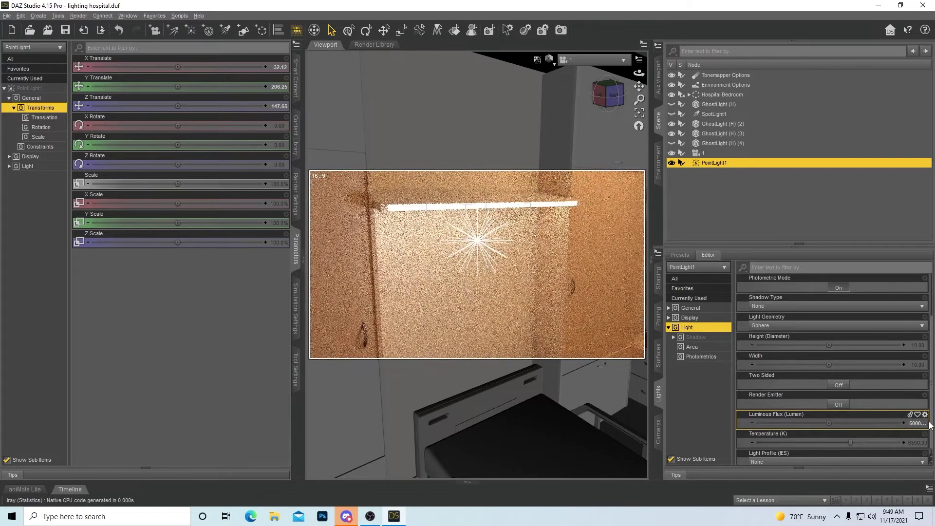
left_click(918, 423)
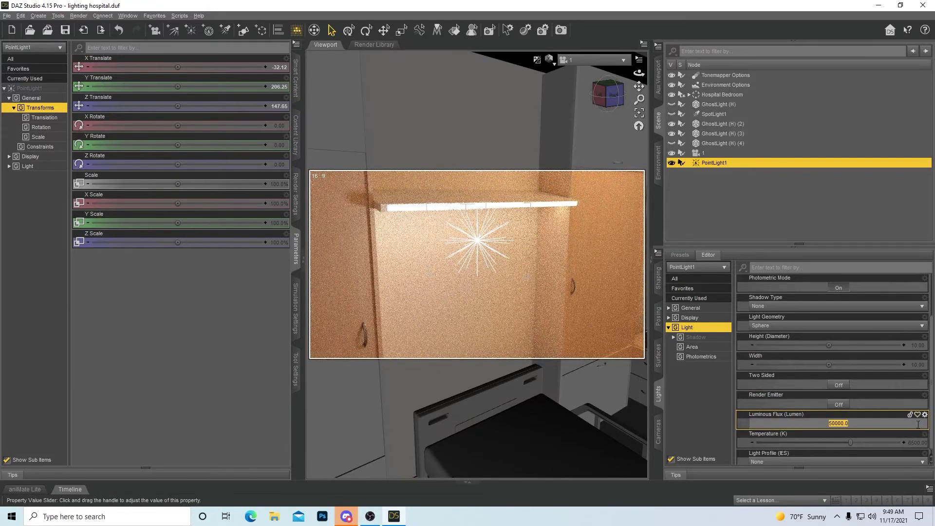
type("1")
key("Return")
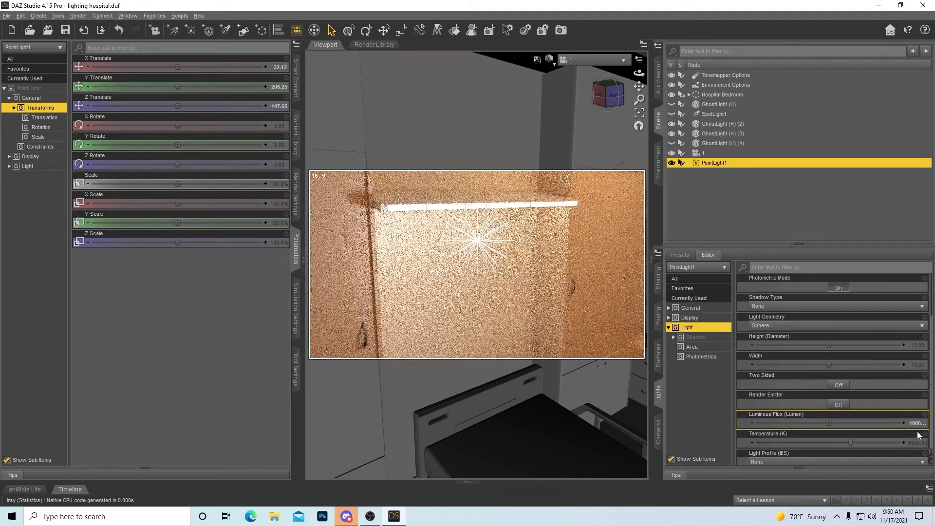
left_click(917, 420)
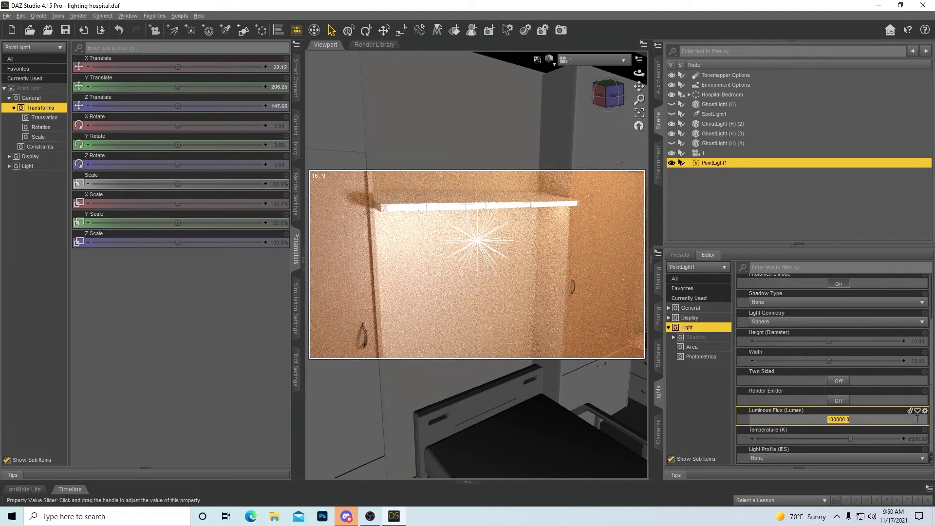
type("75000")
key("Return")
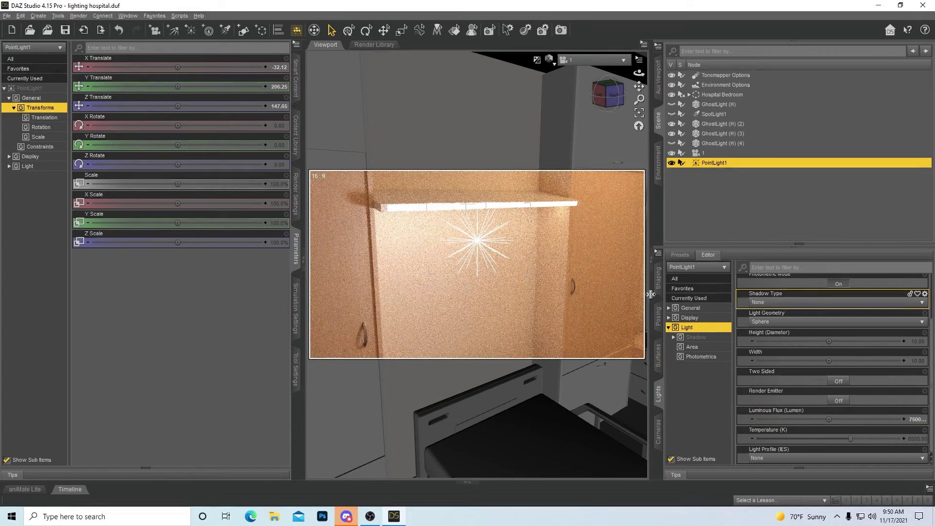
Hide PointLight1, show GhostLight (H) (4) again, and orbit toward the blinds and bed
left_click(672, 163)
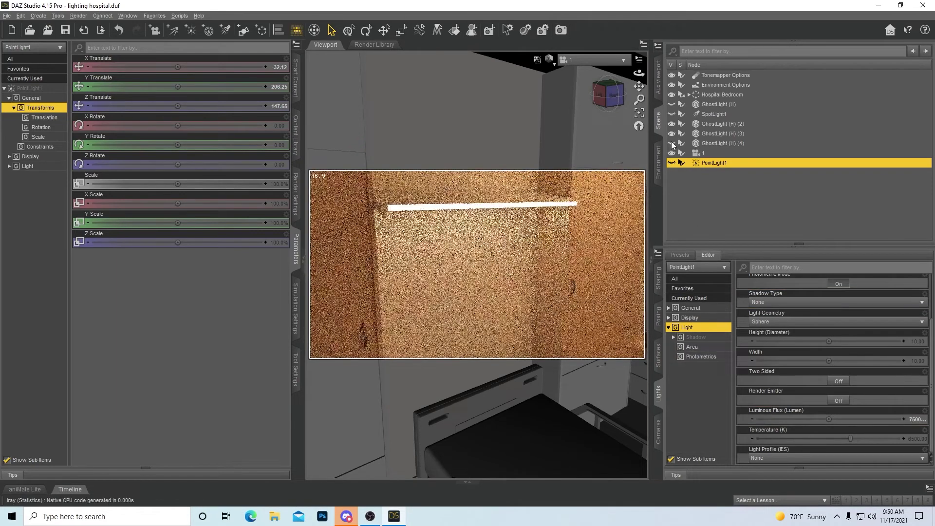
left_click(672, 143)
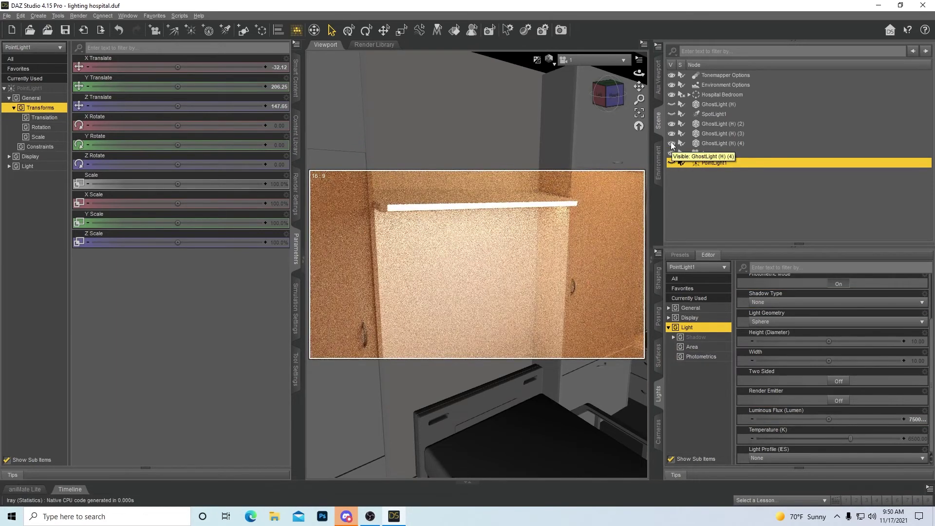
left_click(605, 95)
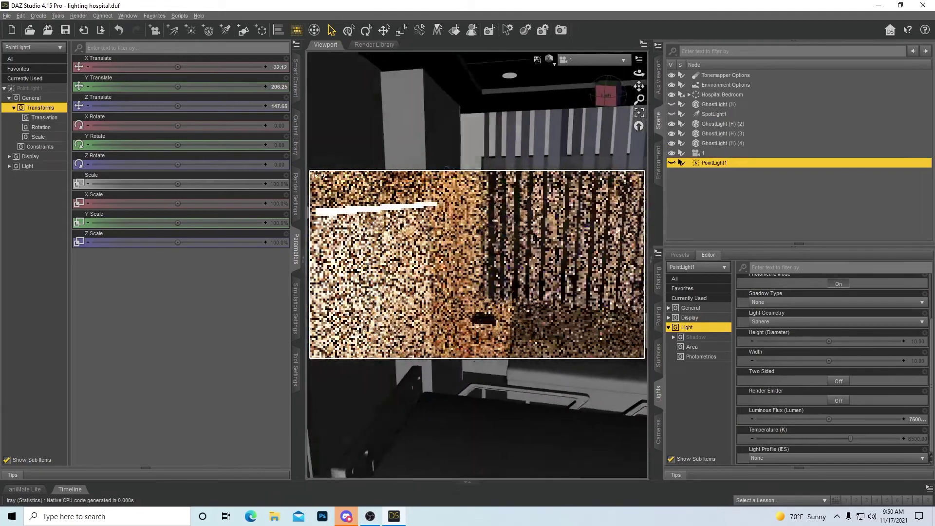
left_click_drag(605, 95, 612, 111)
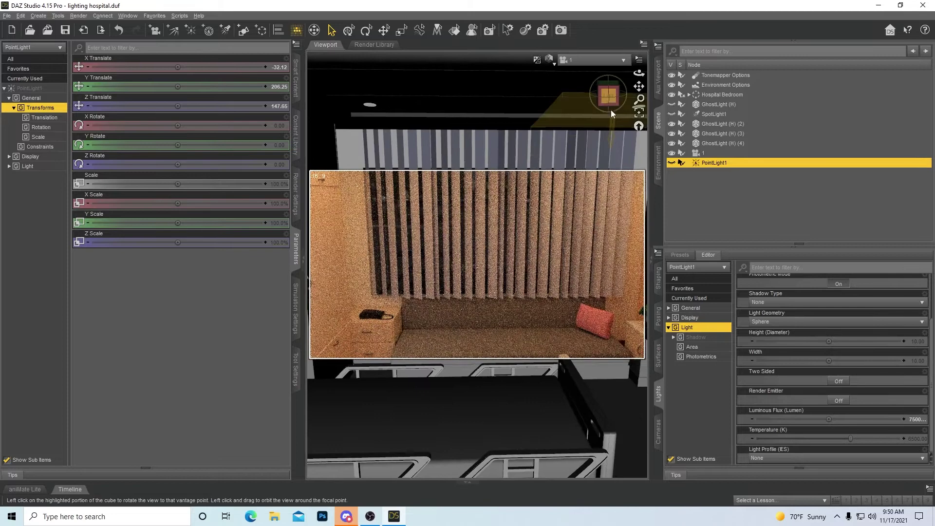
Frame the ceiling lamp in Perspective View with Texture Shaded display
left_click(639, 113)
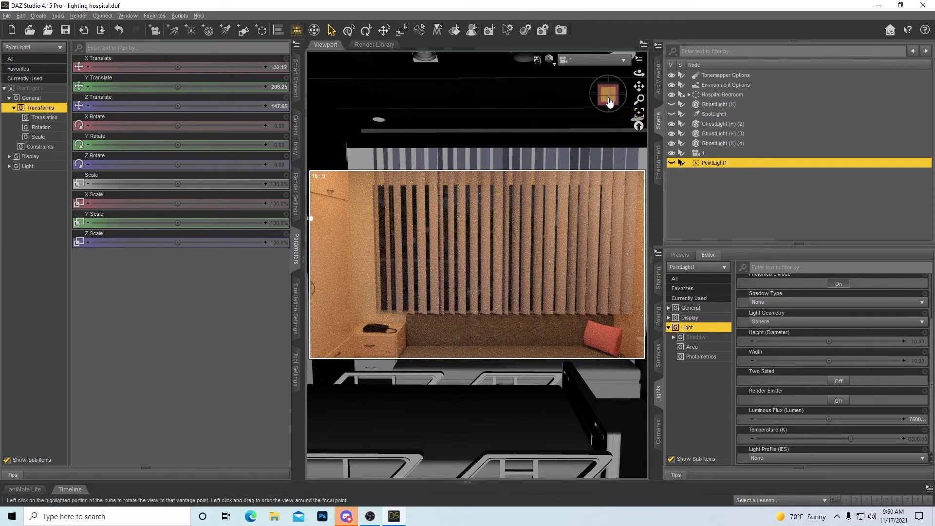
scroll(591, 71, "up", 1)
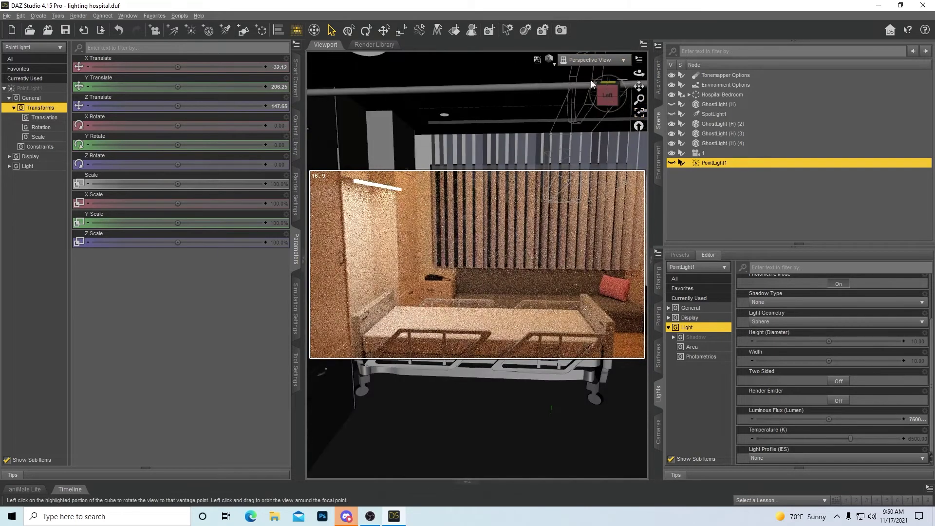
left_click(549, 59)
left_click(546, 153)
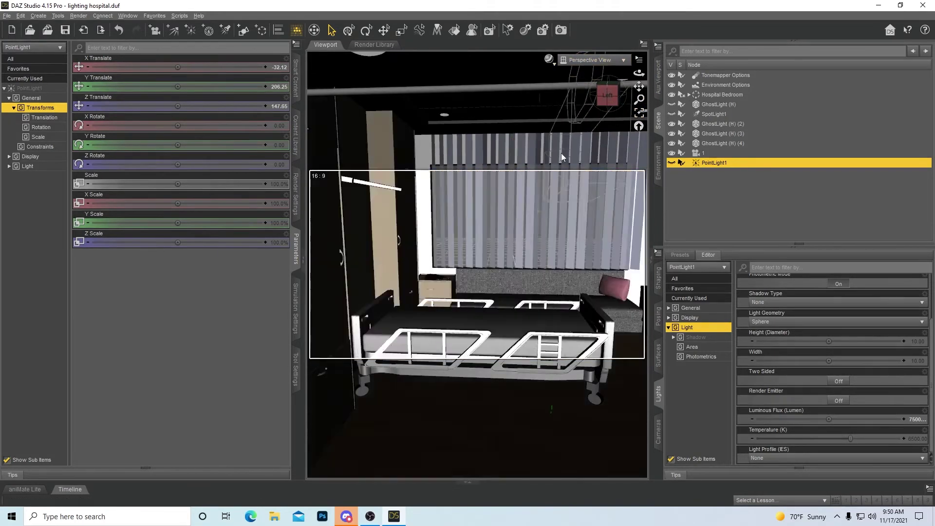
left_click(607, 96)
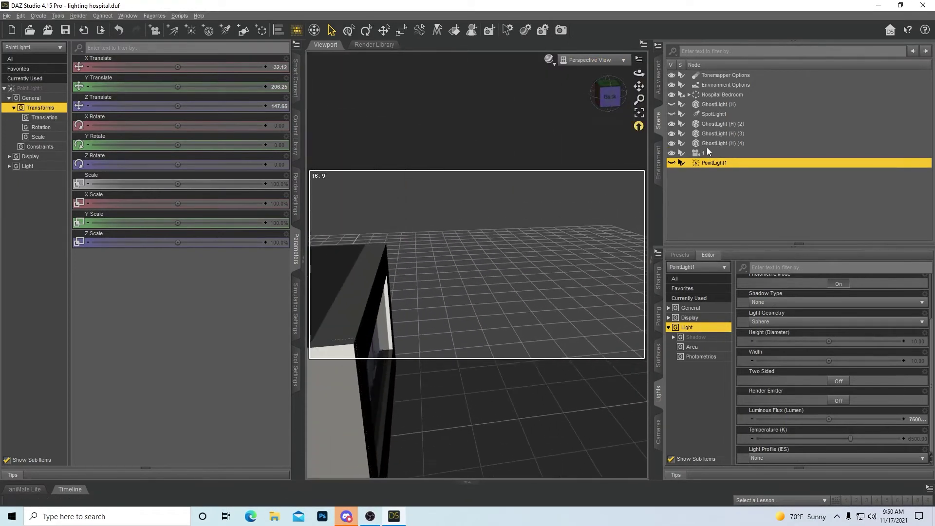
Make SpotLight1 visible and look through camera 1 at the hospital room
left_click(713, 114)
left_click(672, 114)
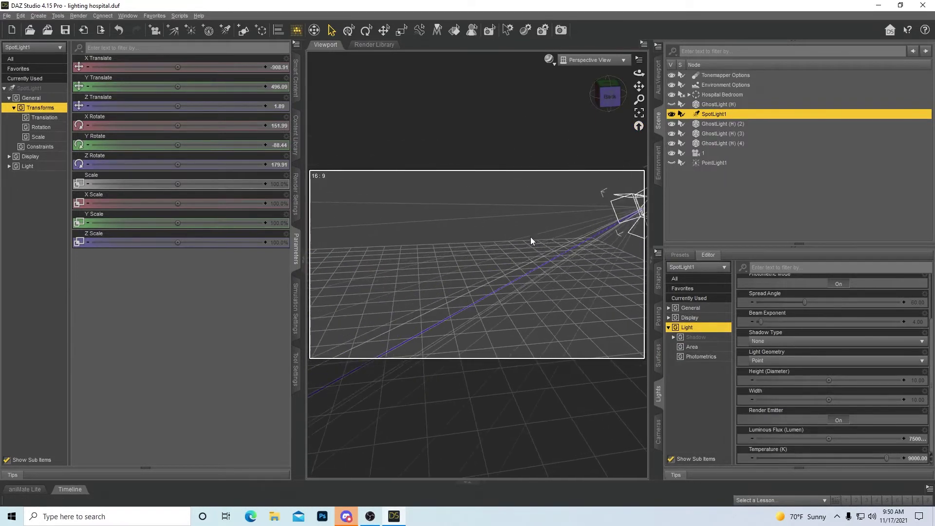
left_click(598, 61)
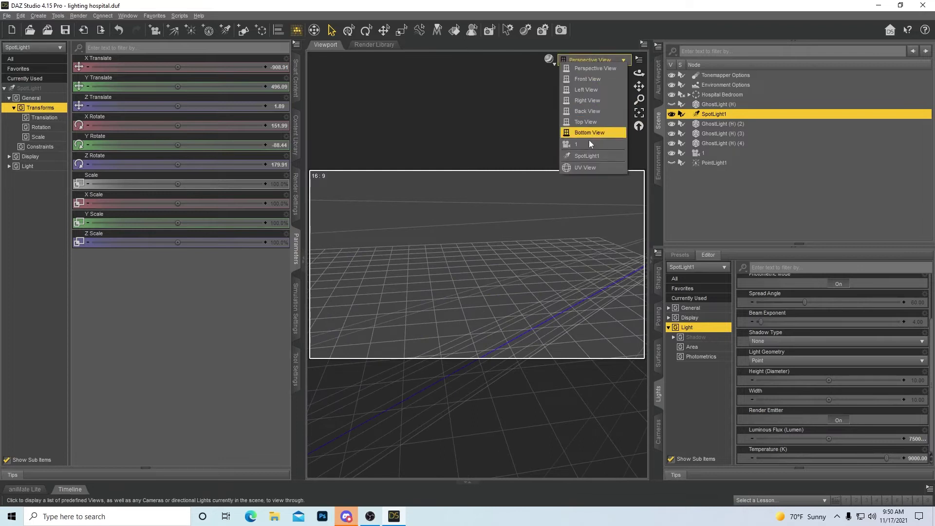
left_click(589, 139)
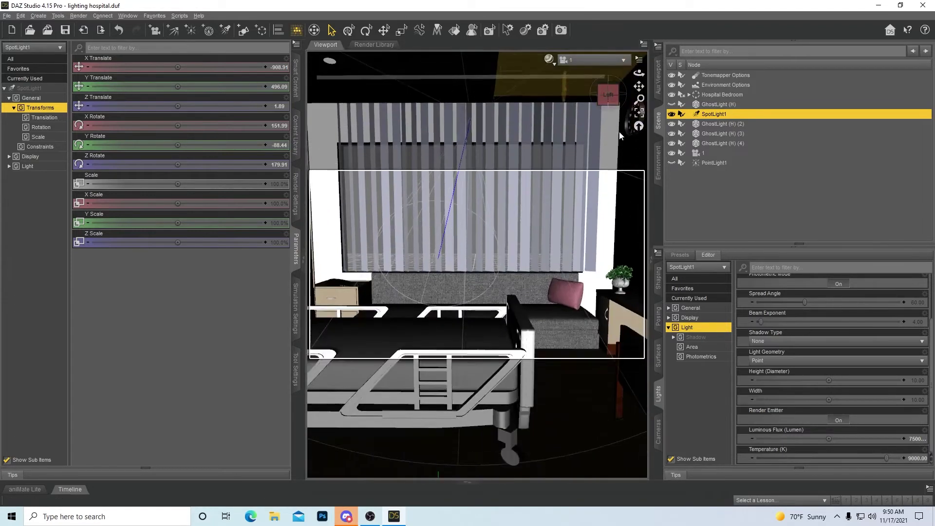
Show camera 1's view as an NVIDIA Iray live preview and collapse the transform pane
left_click(549, 59)
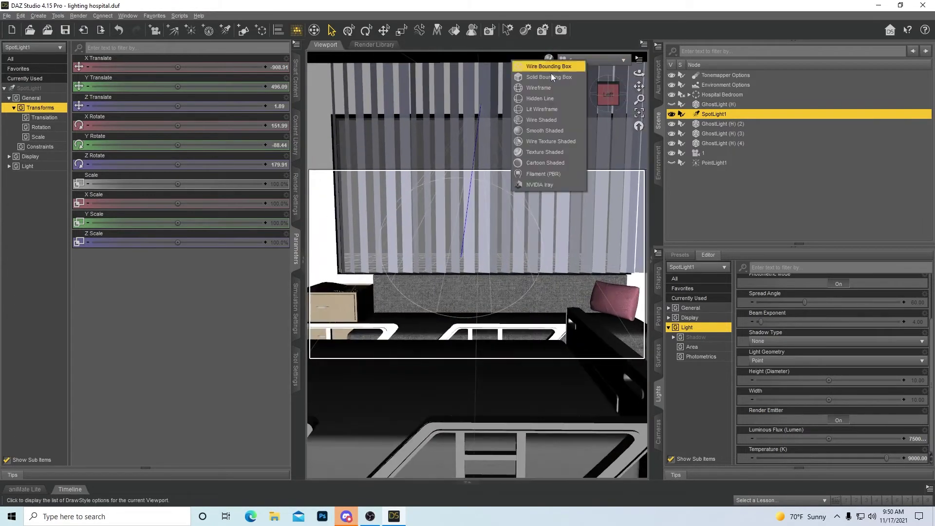
left_click(559, 184)
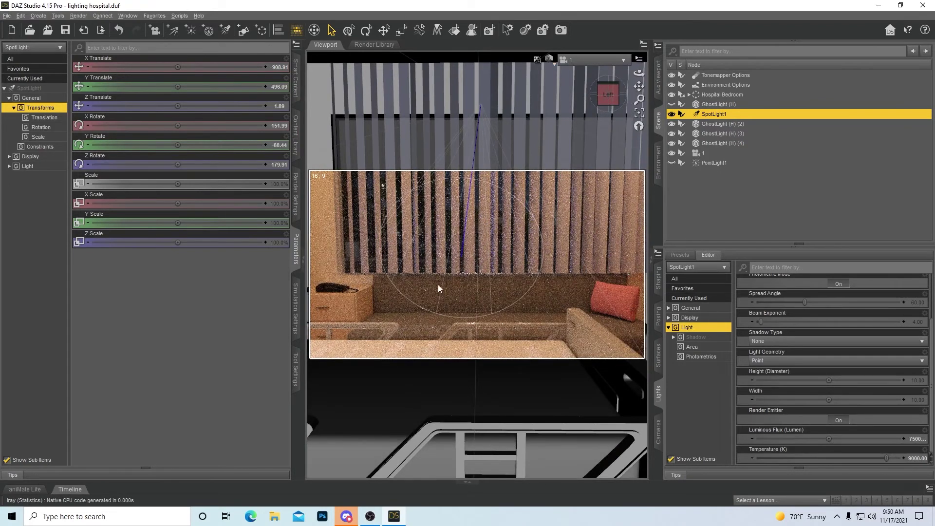
left_click(297, 260)
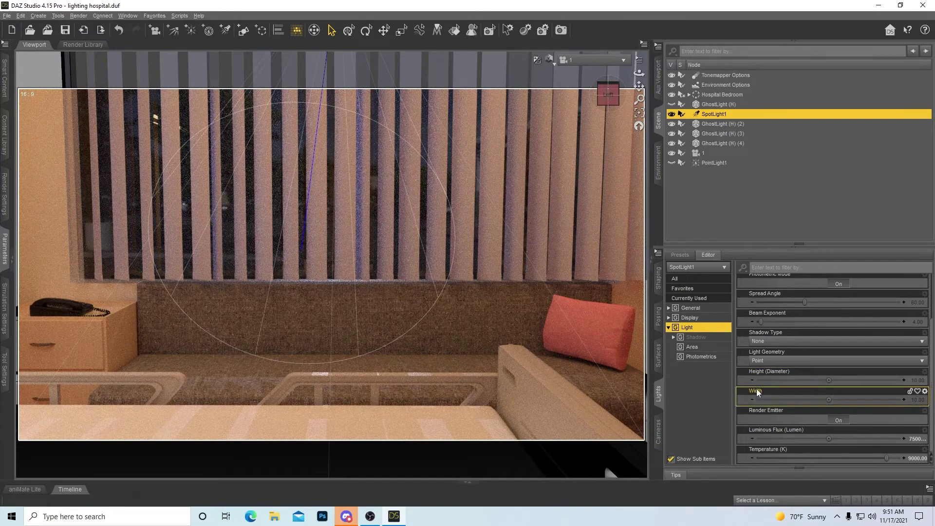
Review SpotLight1's light properties: 60 spread angle, 7500 lumens, 9000 K temperature
scroll(819, 363, "up", 3)
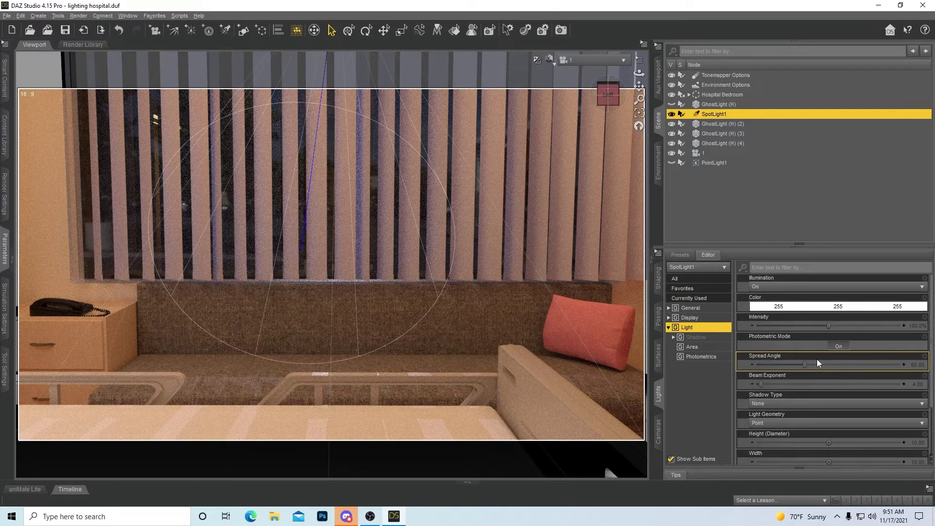
scroll(872, 381, "down", 3)
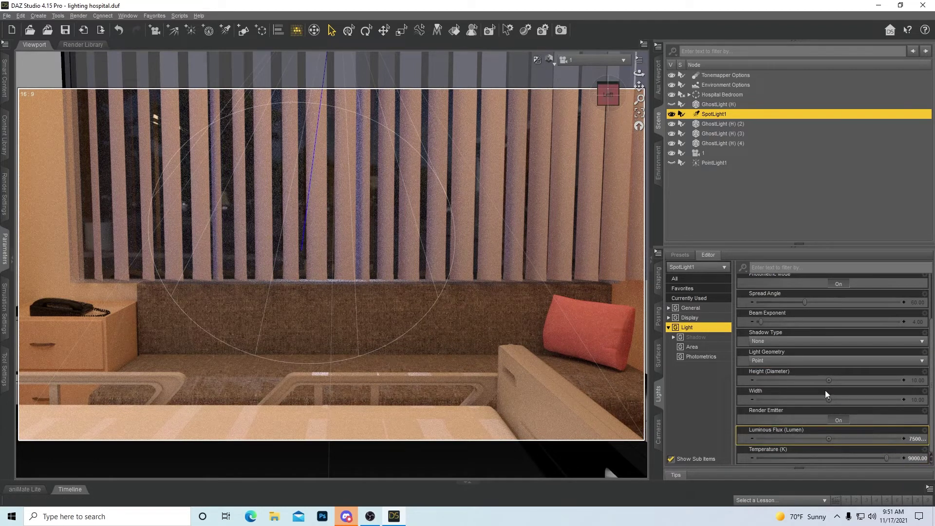
scroll(827, 394, "up", 3)
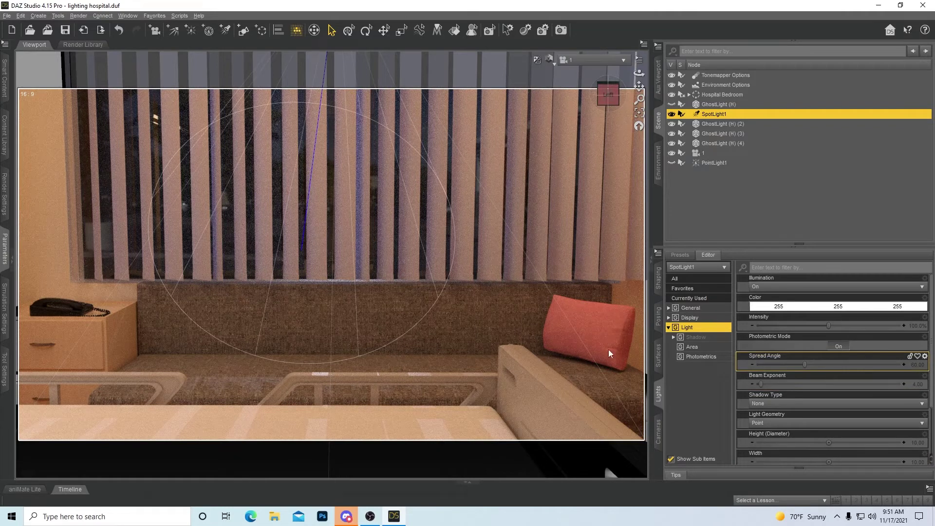
Set SpotLight1's Color to the light blue custom swatch (136, 156, 255)
left_click(809, 306)
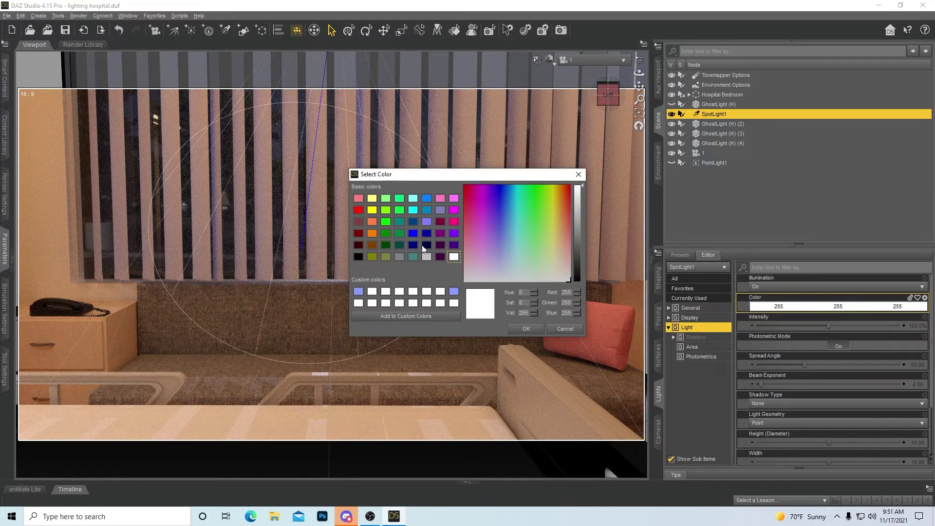
left_click(453, 292)
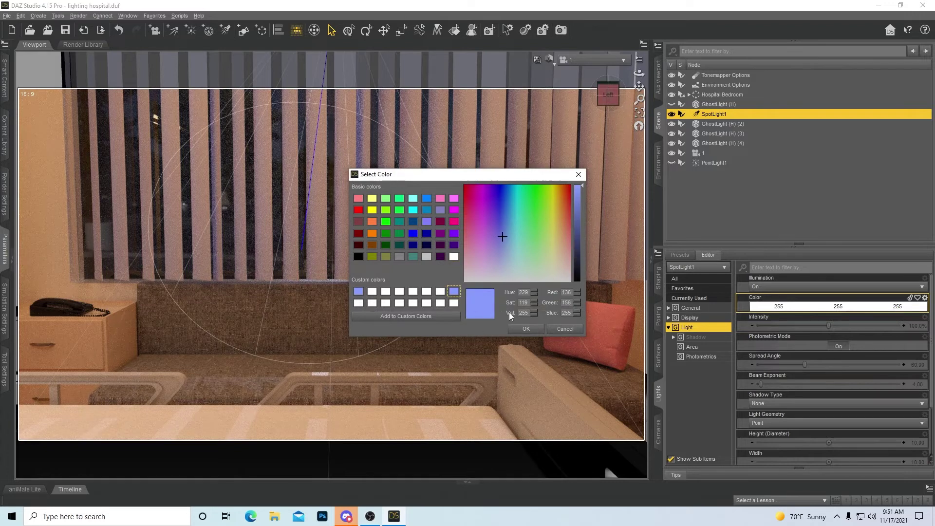
left_click(527, 330)
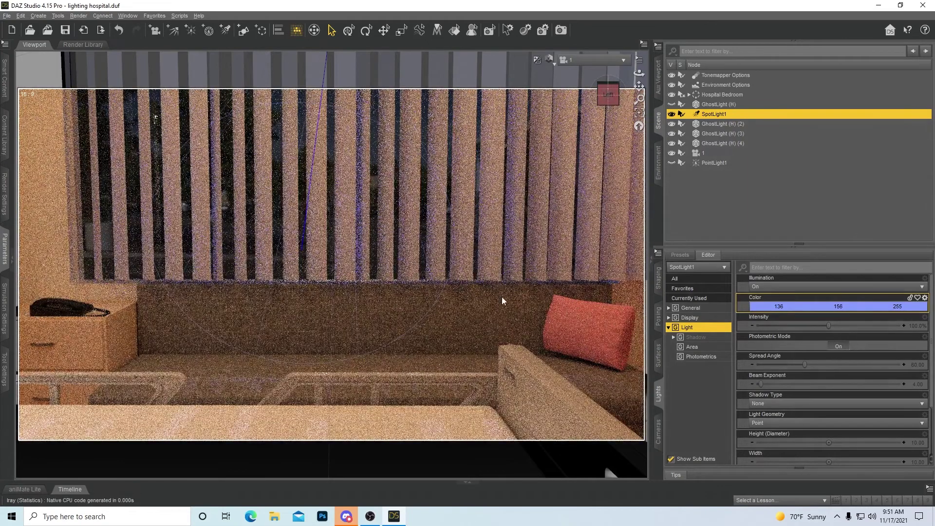
Try SpotLight1 temperatures of 50000 K and then 5000 K
scroll(446, 214, "down", 2)
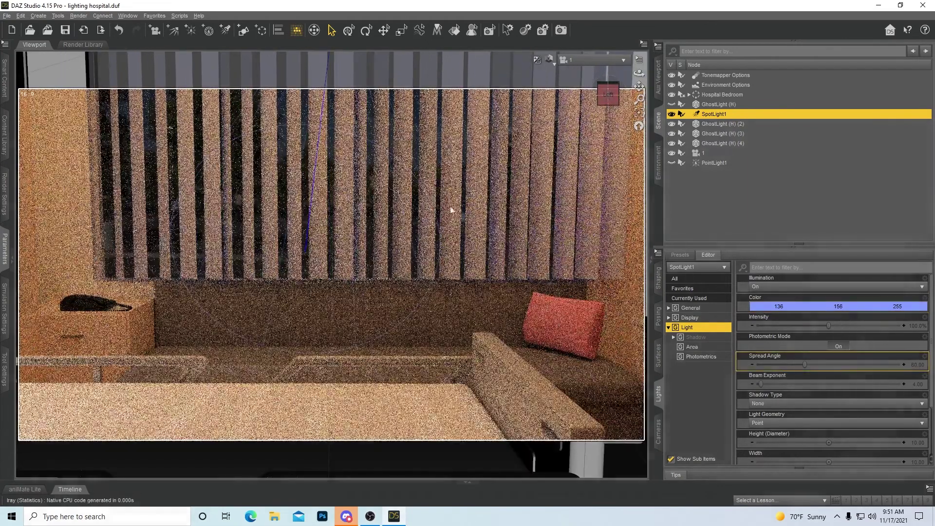
scroll(837, 397, "down", 3)
left_click(911, 459)
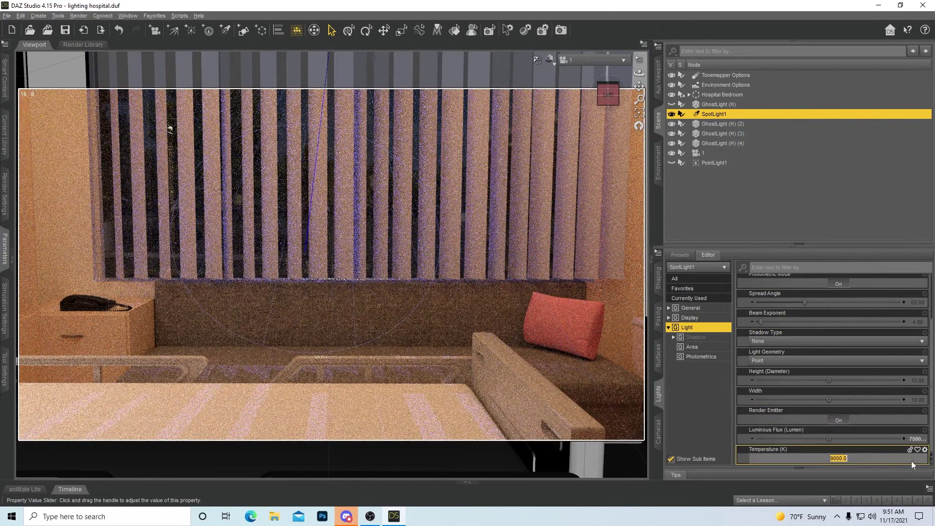
type("500")
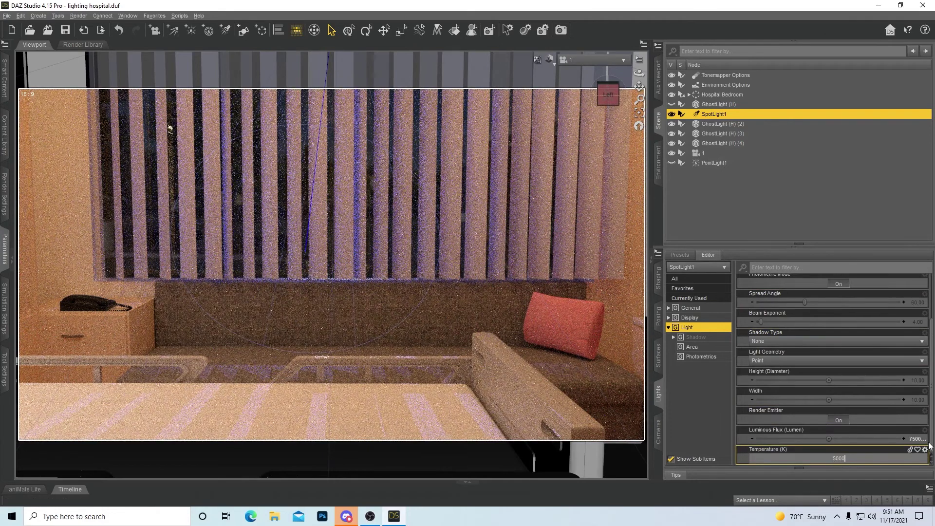
type("00")
key("Return")
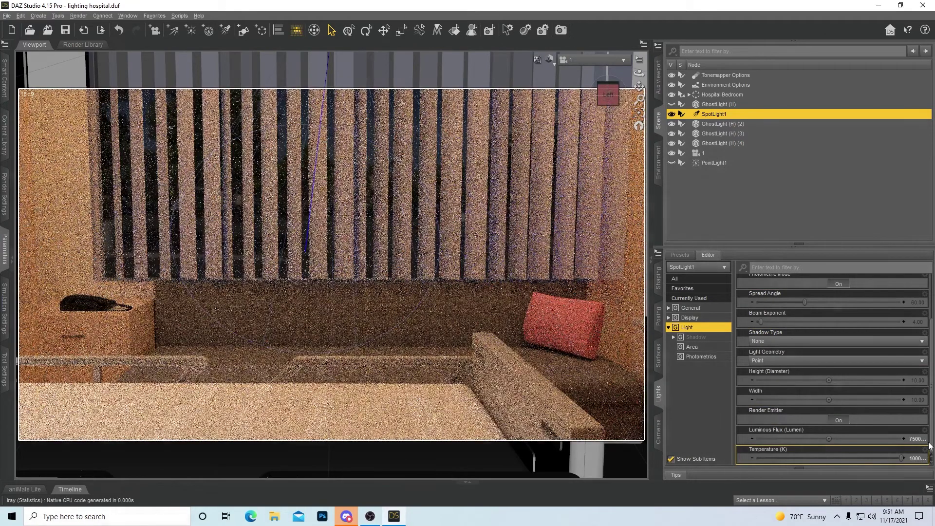
left_click(916, 459)
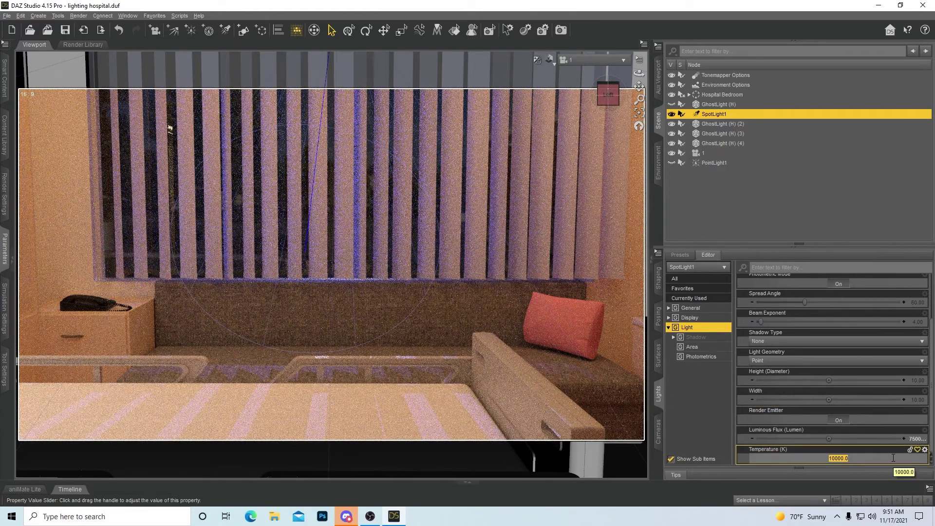
type("5000")
key("Return")
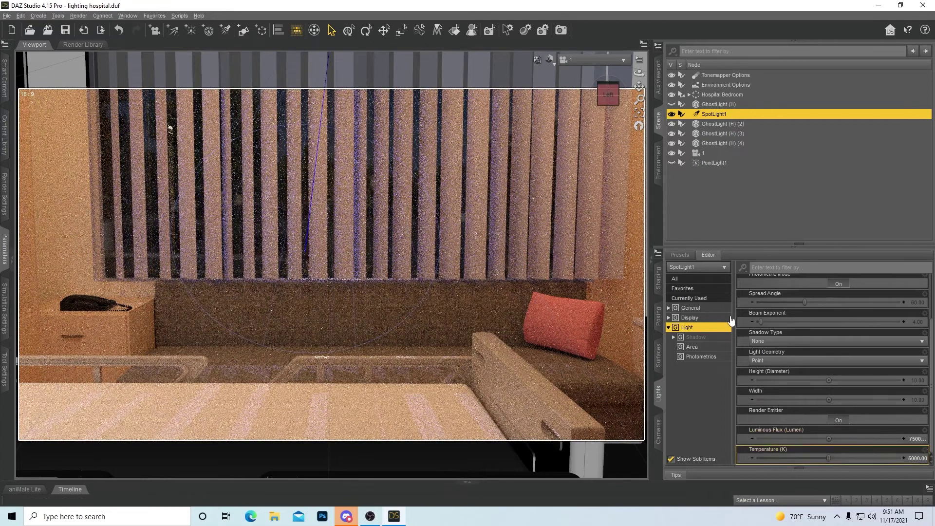
Test 2000 K, then settle SpotLight1's temperature at 4000 K
scroll(847, 355, "up", 3)
scroll(847, 351, "down", 3)
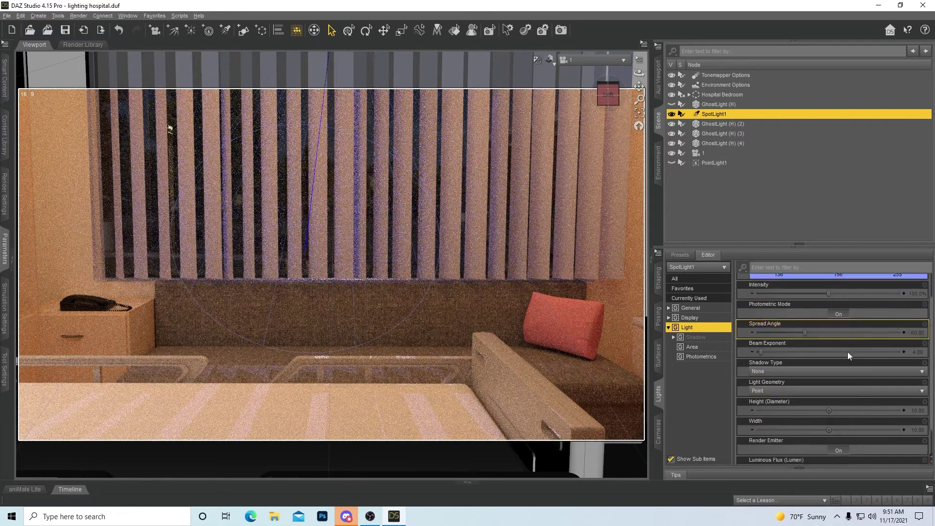
scroll(833, 346, "up", 3)
scroll(858, 392, "down", 3)
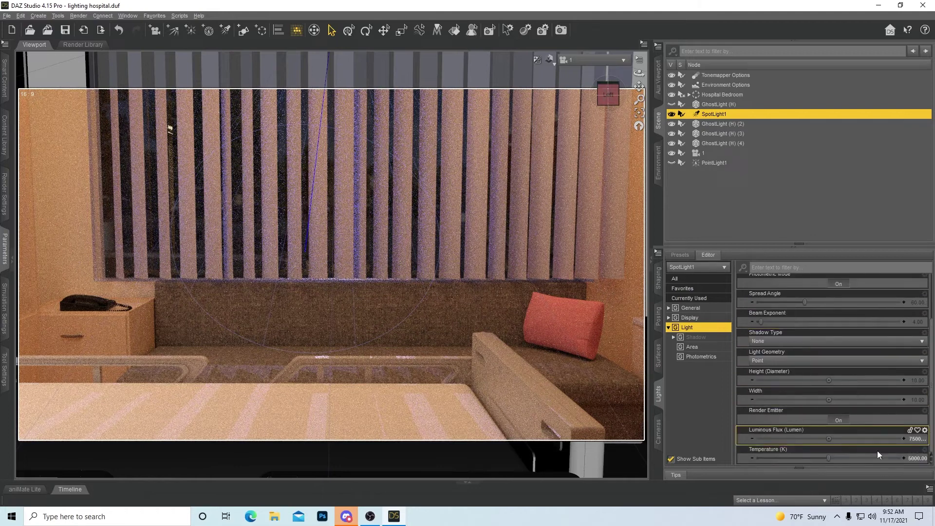
type("2000")
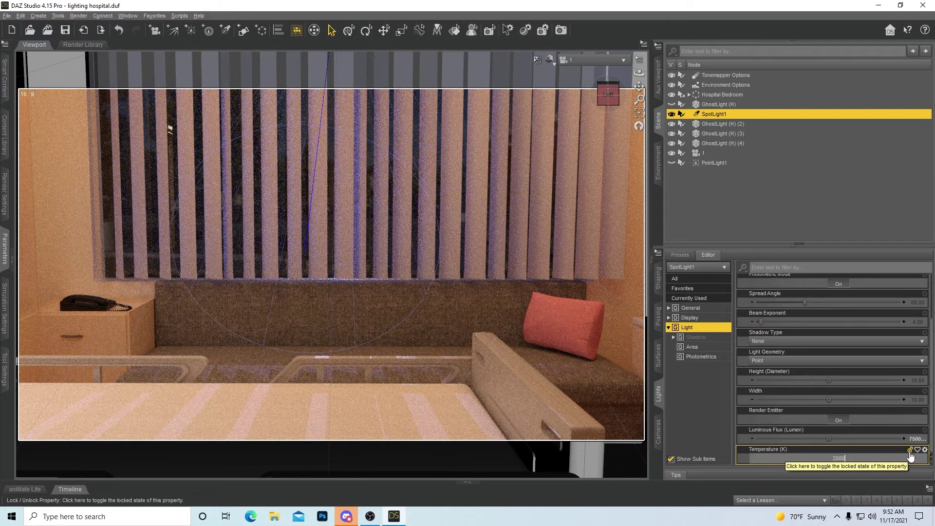
key("Return")
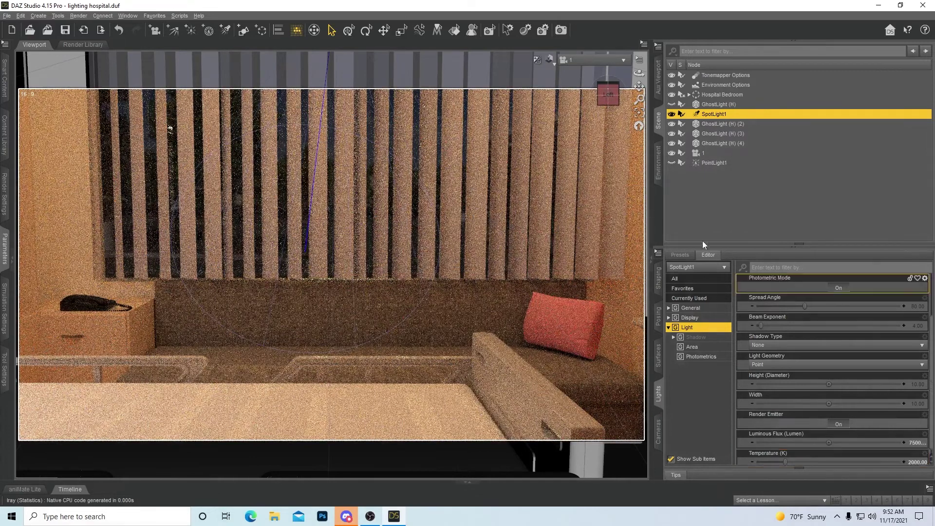
left_click(921, 458)
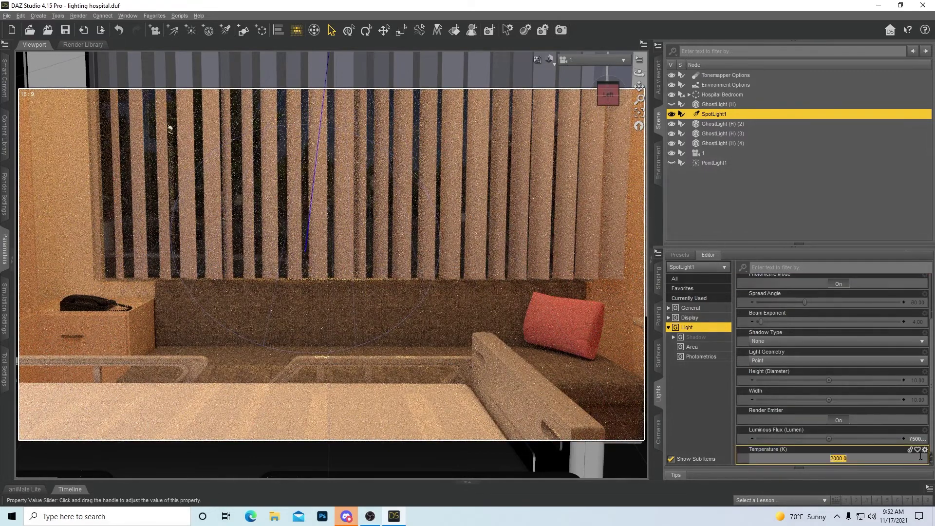
type("400")
key("Return")
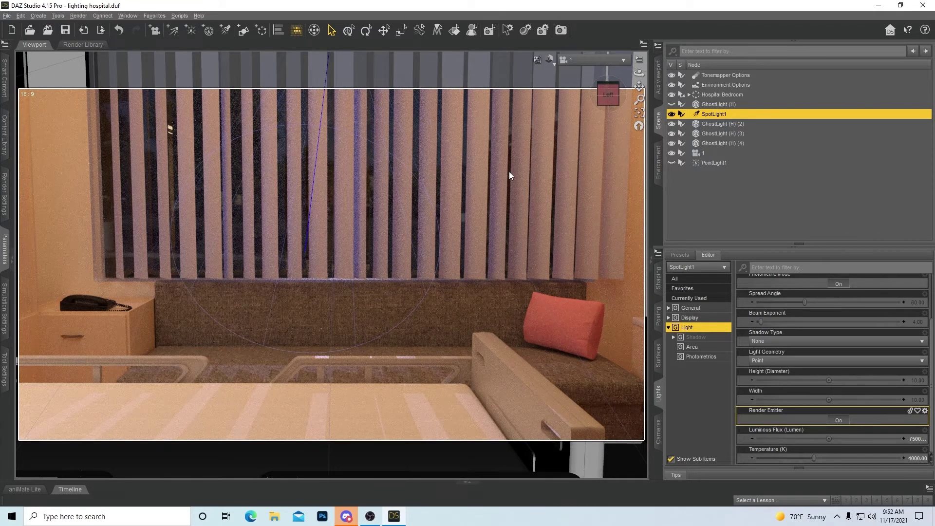
left_click(549, 60)
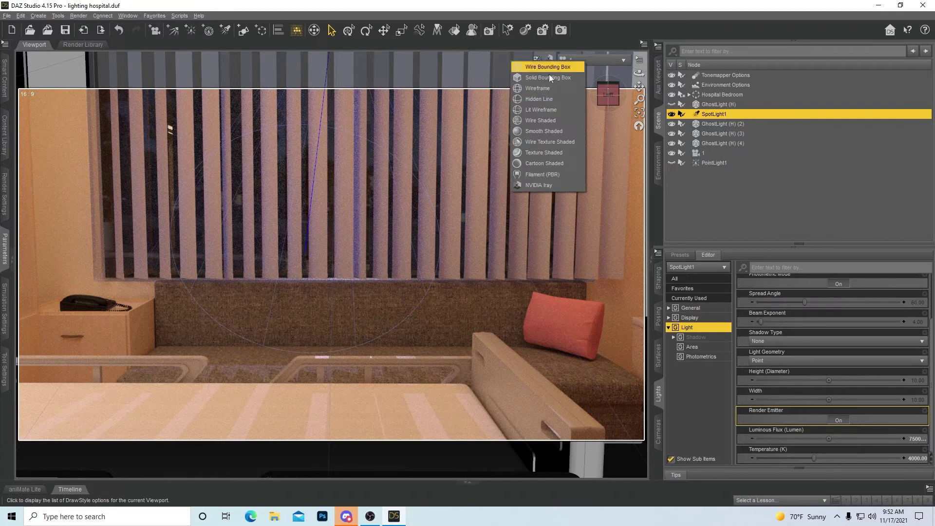
Return the viewport to Texture Shaded and bring back SpotLight1's transform settings
left_click(557, 152)
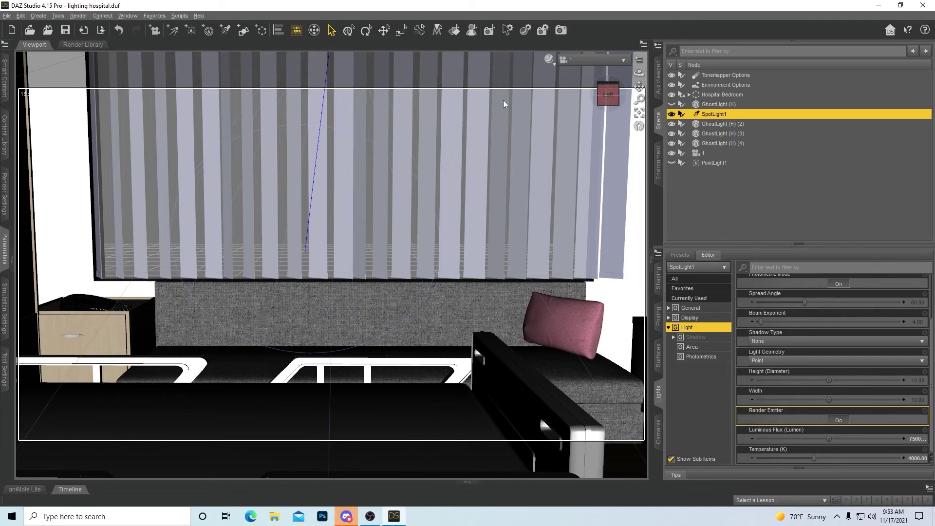
left_click(4, 249)
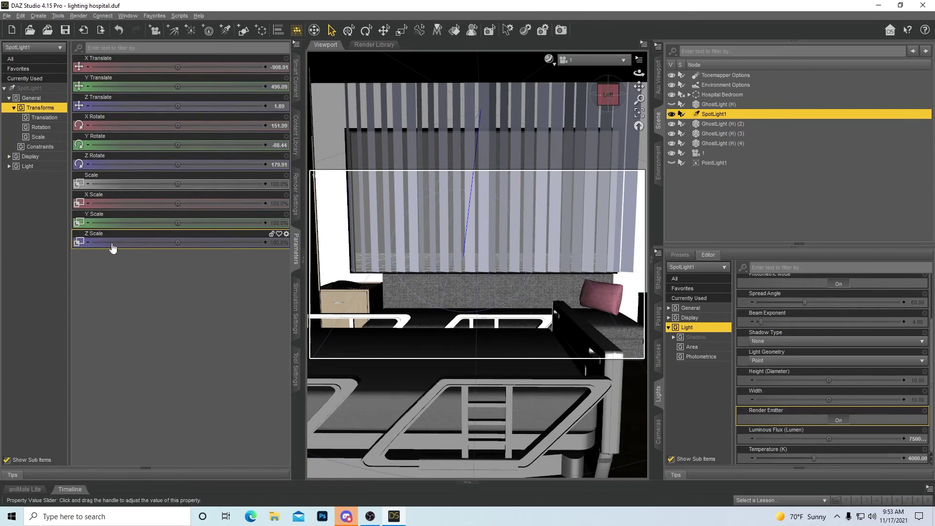